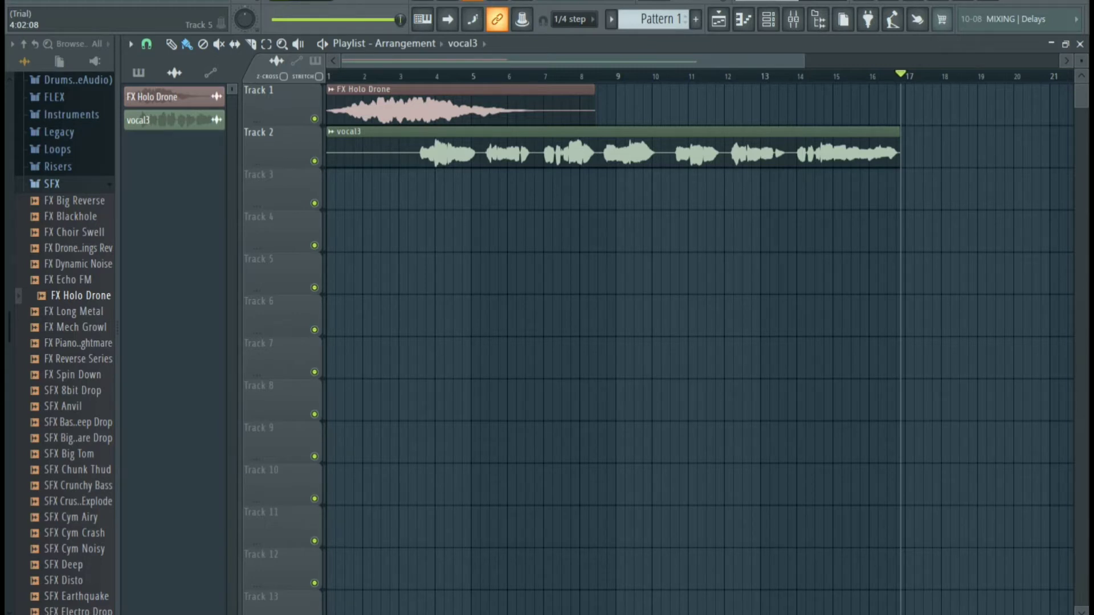
# Step: Play the arrangement from about bar 3 to listen to the vocal, and stop it near the end of the vocal3 clip
pyautogui.click(864, 76)
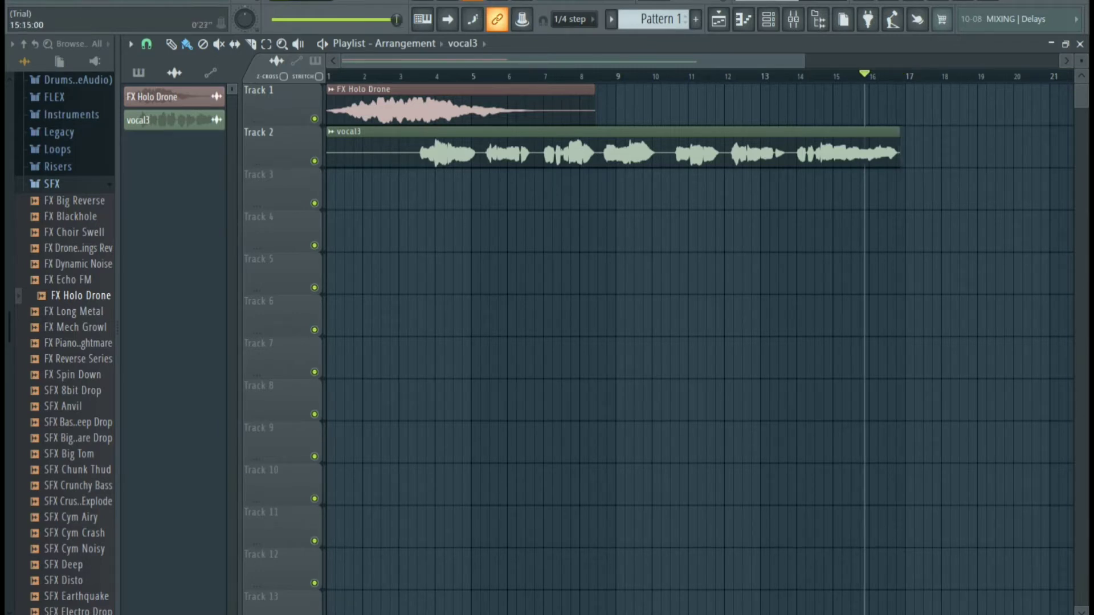
pyautogui.moveTo(864, 76); pyautogui.dragTo(408, 75)
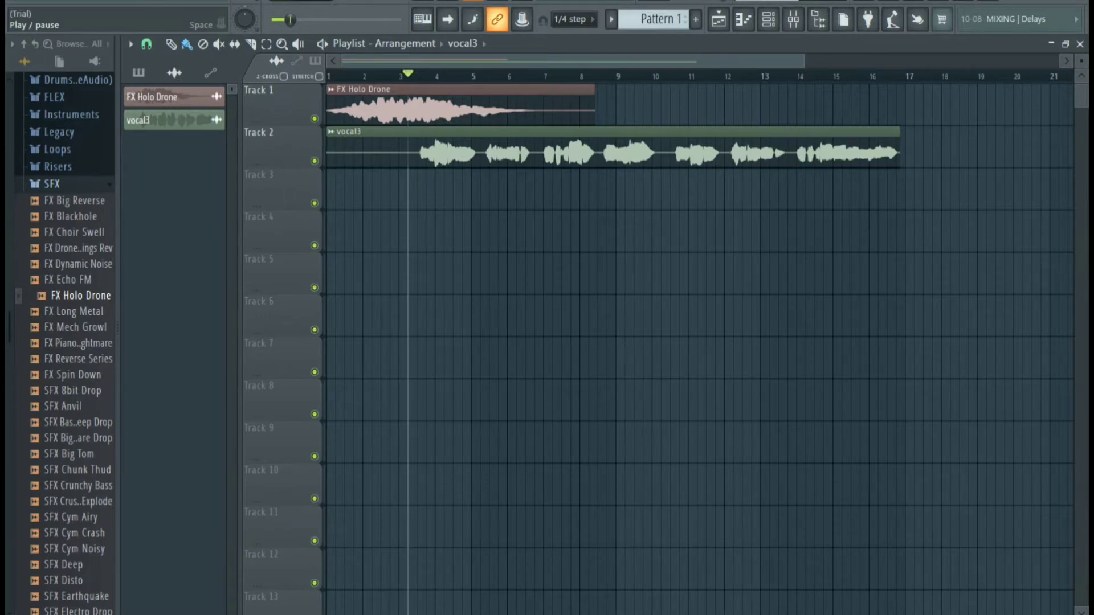
pyautogui.press('space')
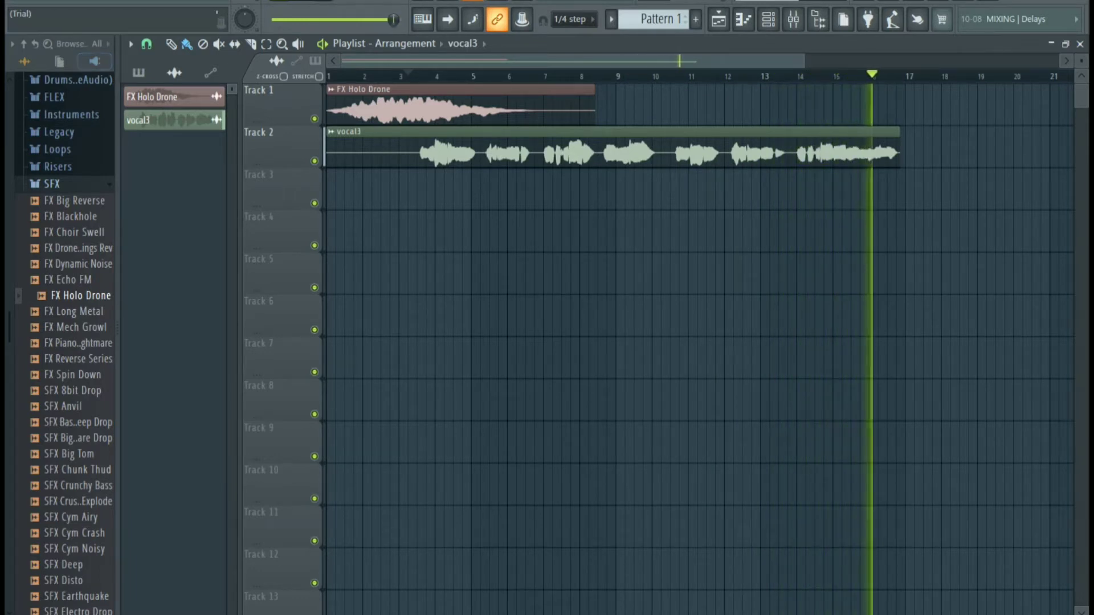
pyautogui.press('space')
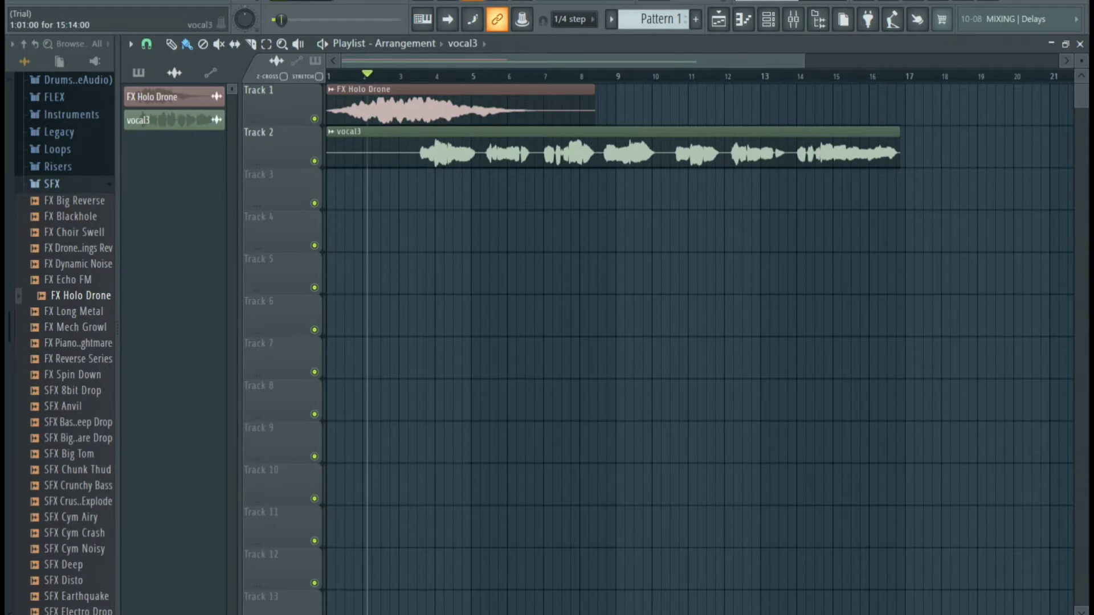
# Step: Inspect the vocal3 mixer track and the channel settings of the vocal3 and FX Holo Drone samples
pyautogui.click(793, 18)
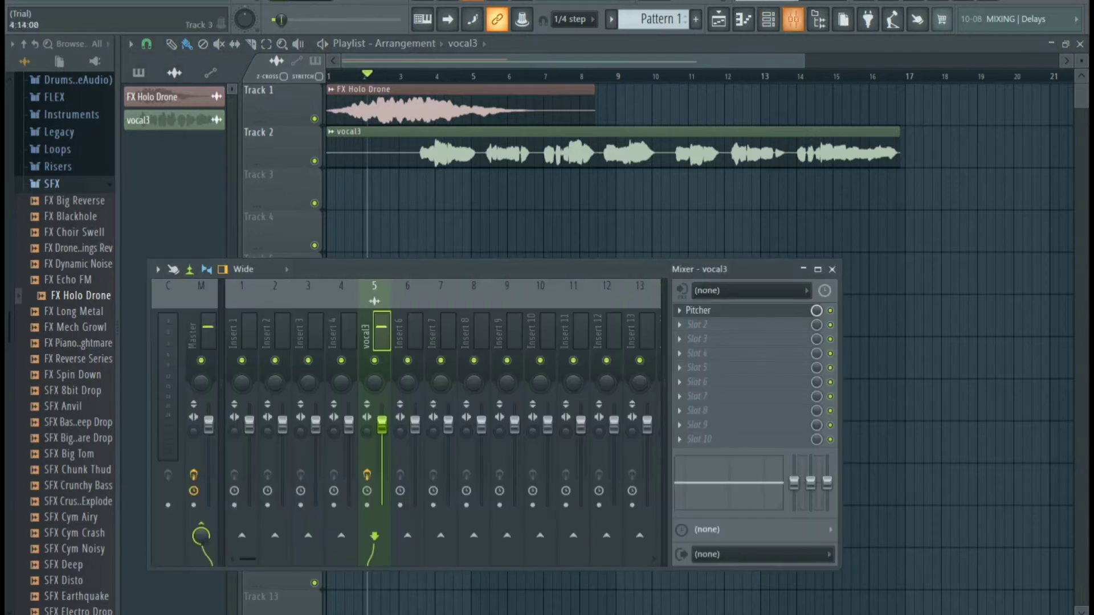
pyautogui.doubleClick(456, 131)
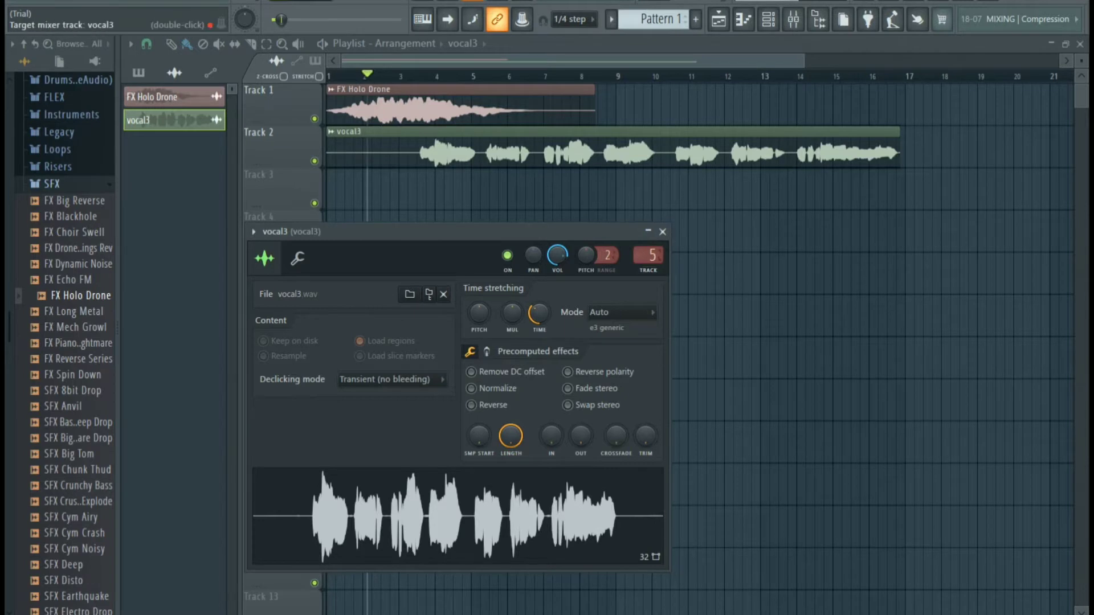
pyautogui.click(662, 231)
pyautogui.click(768, 19)
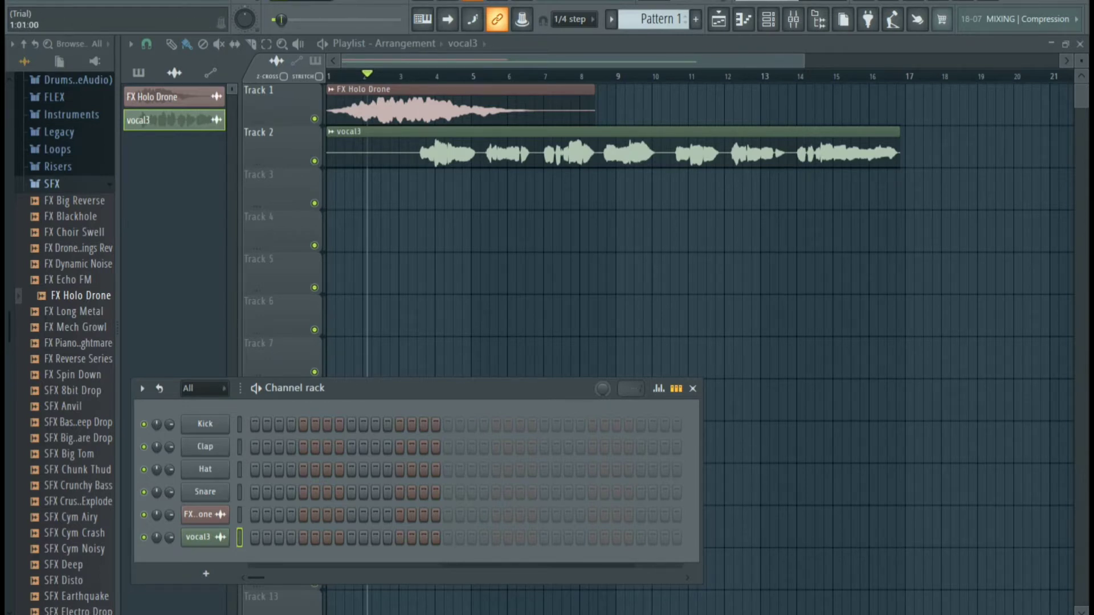
pyautogui.click(205, 515)
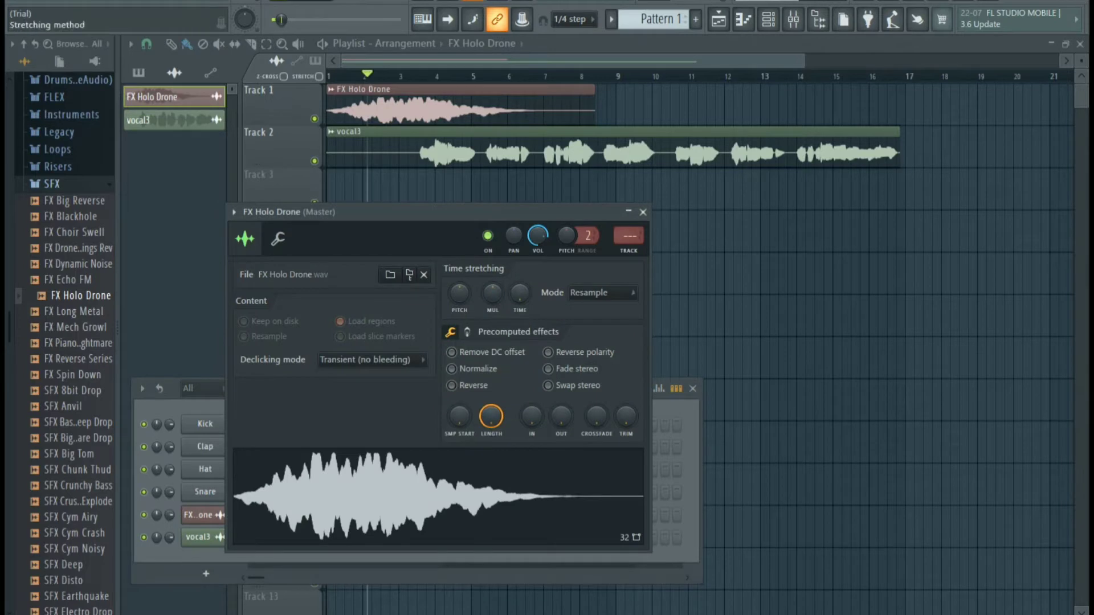
pyautogui.click(643, 212)
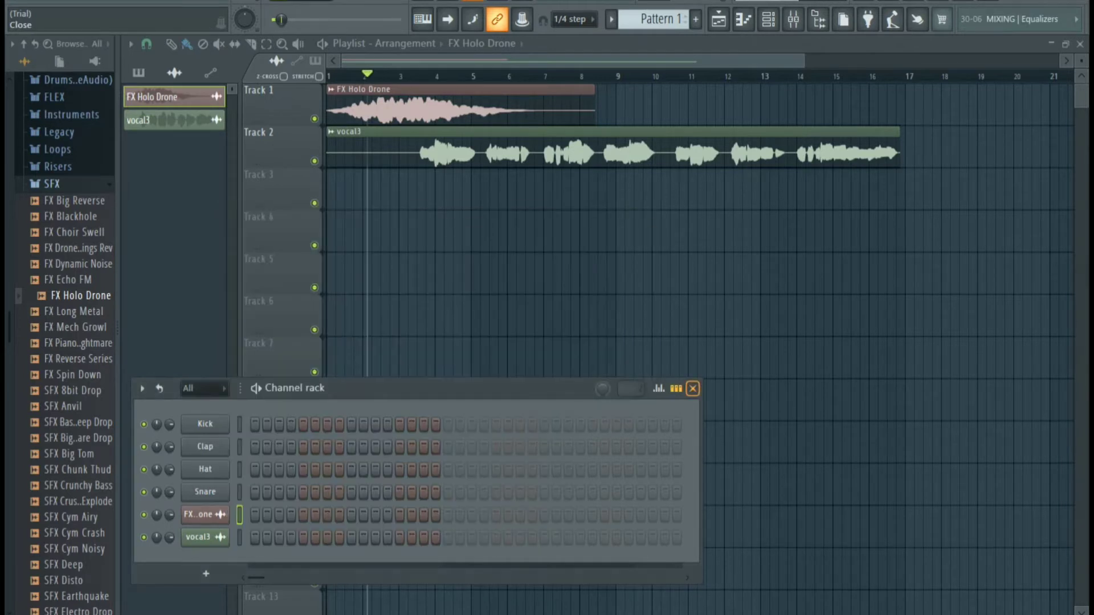
pyautogui.click(693, 388)
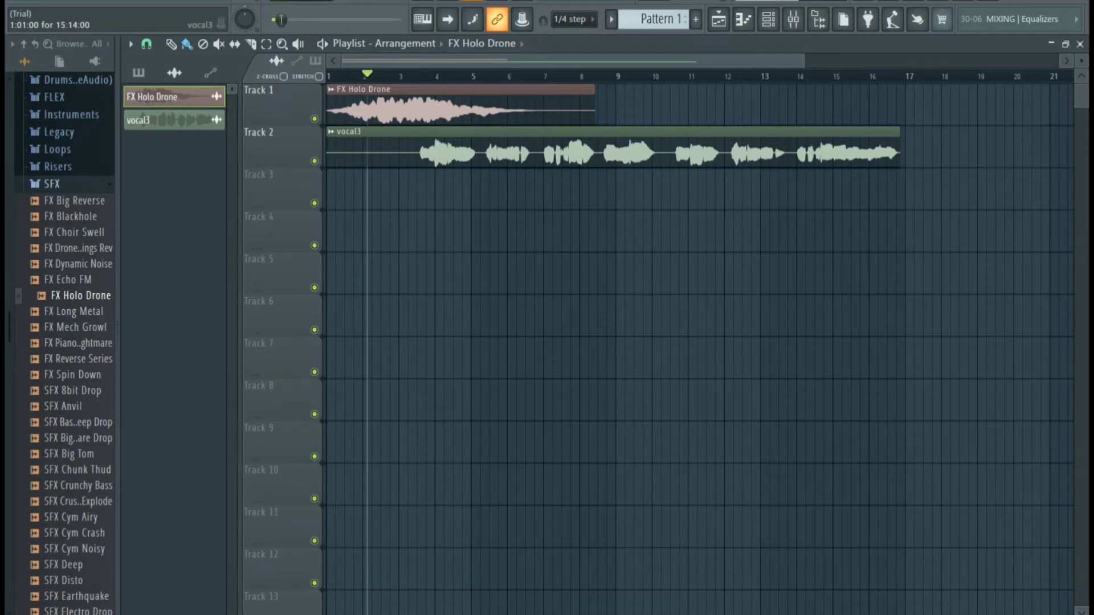
# Step: Open the vocal3 sample in the audio editor and acquire a noise profile from the silent section before the first phrase
pyautogui.doubleClick(571, 151)
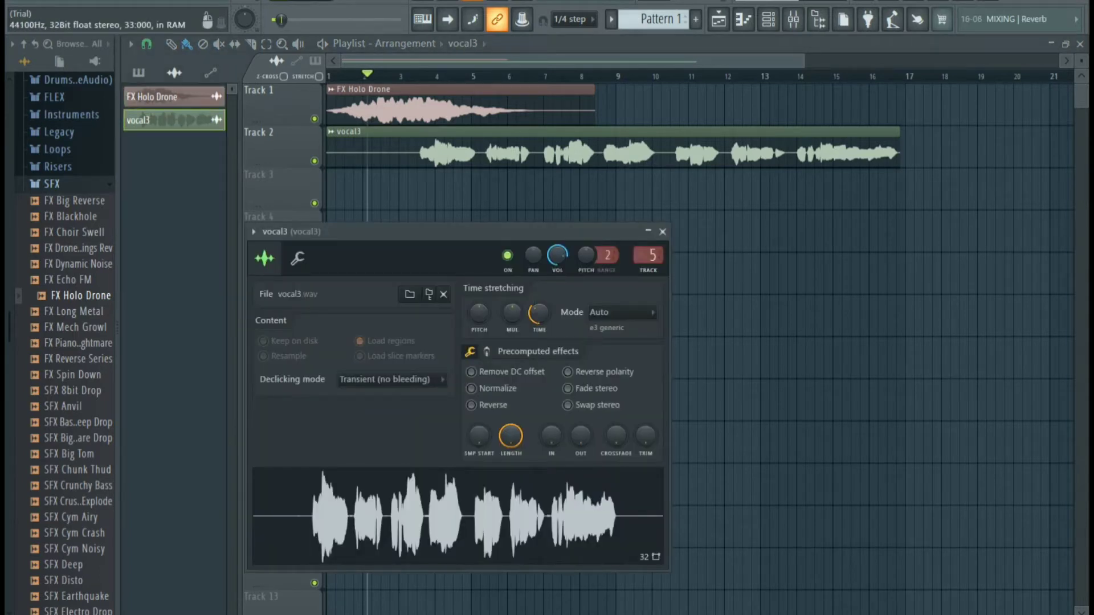
pyautogui.rightClick(482, 517)
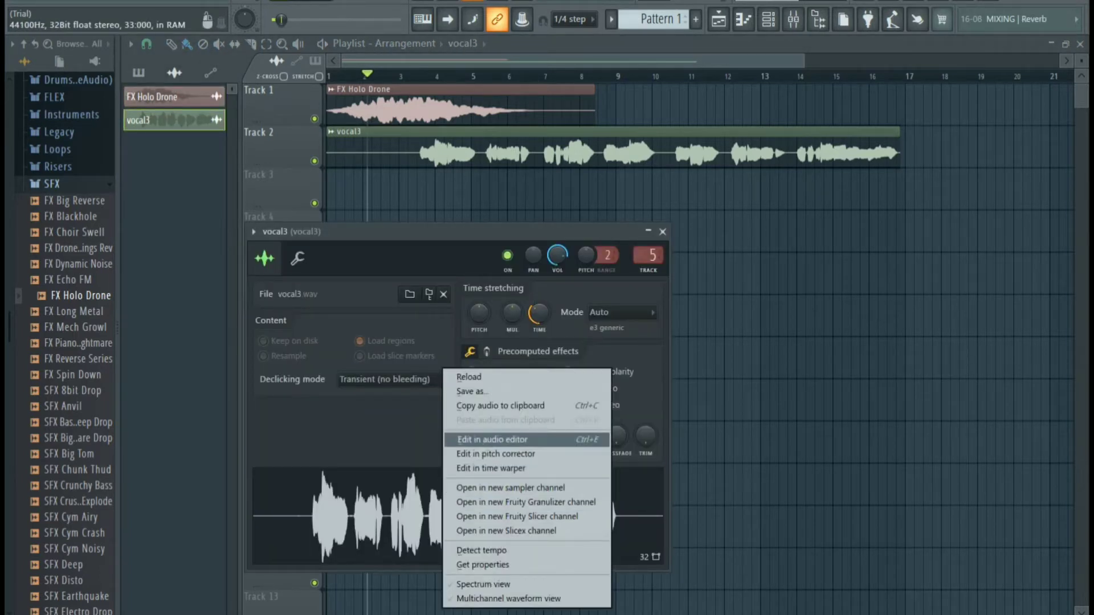
pyautogui.click(493, 440)
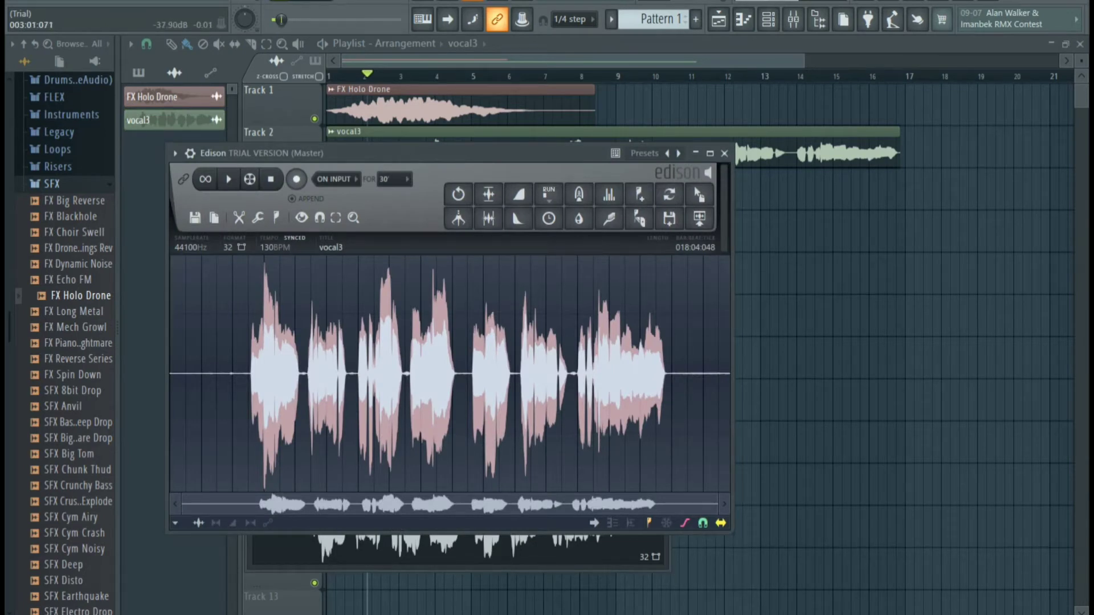
pyautogui.moveTo(237, 375); pyautogui.dragTo(194, 389)
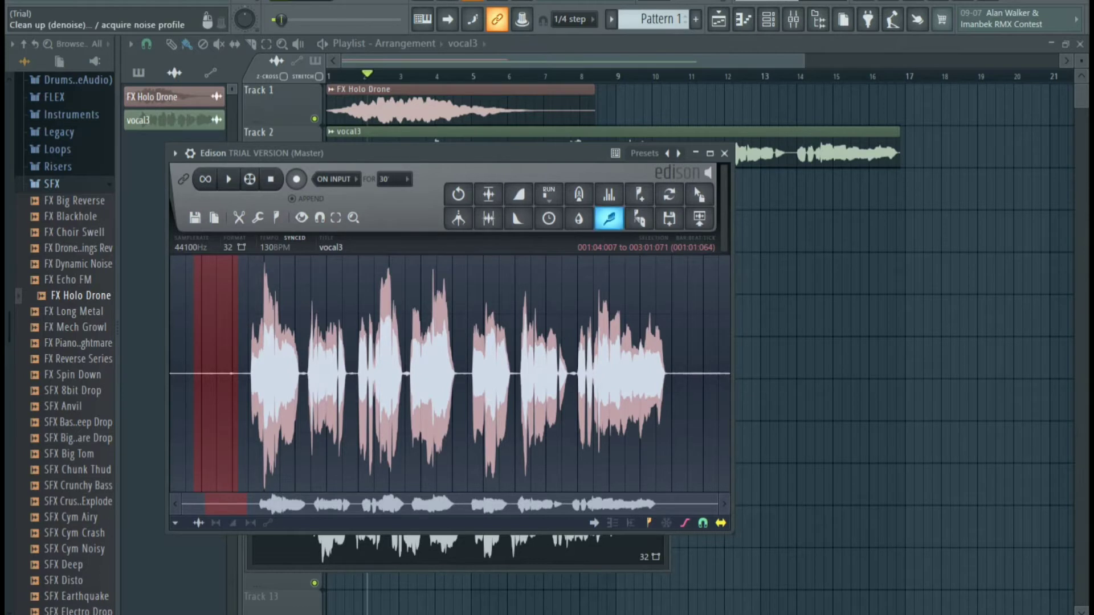
pyautogui.click(610, 218)
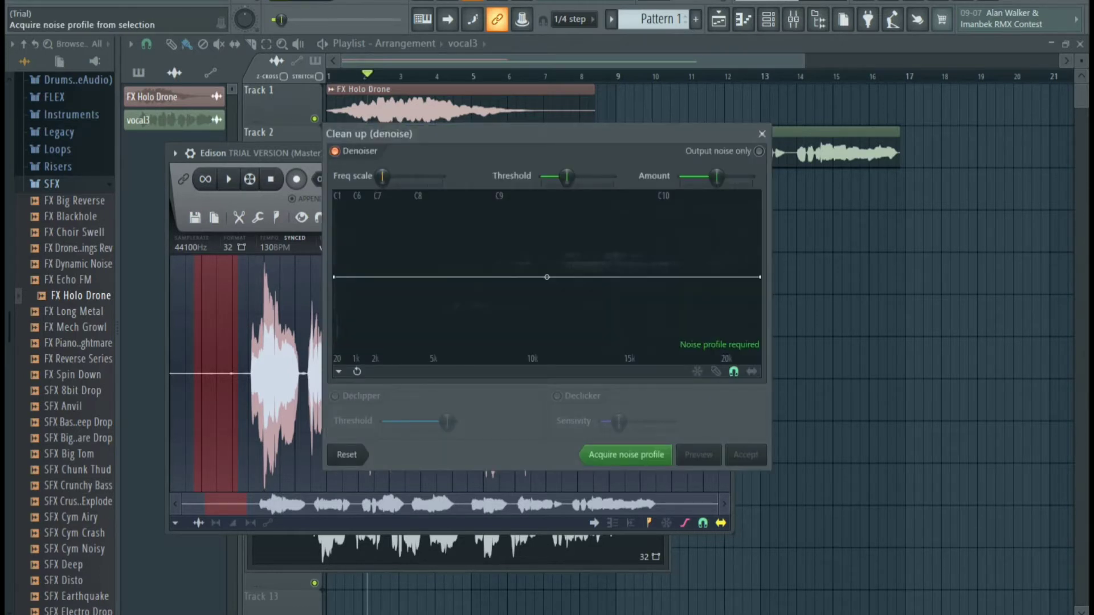
pyautogui.click(627, 455)
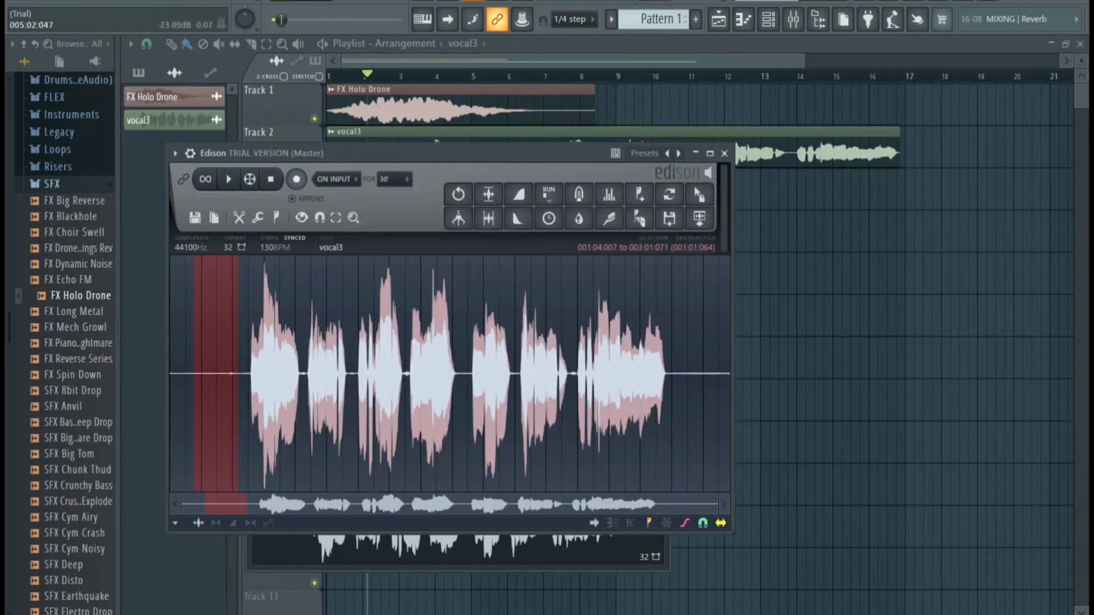
# Step: Select the whole vocal and review its Clean up (denoise) settings without applying them
pyautogui.hotkey('ctrl', 'a')
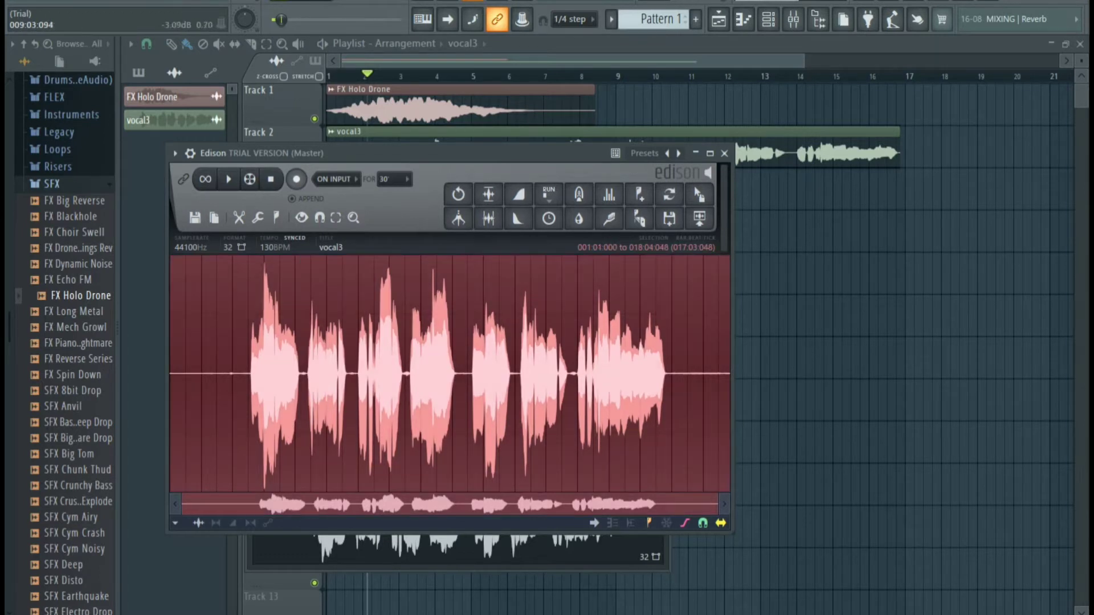
pyautogui.click(610, 218)
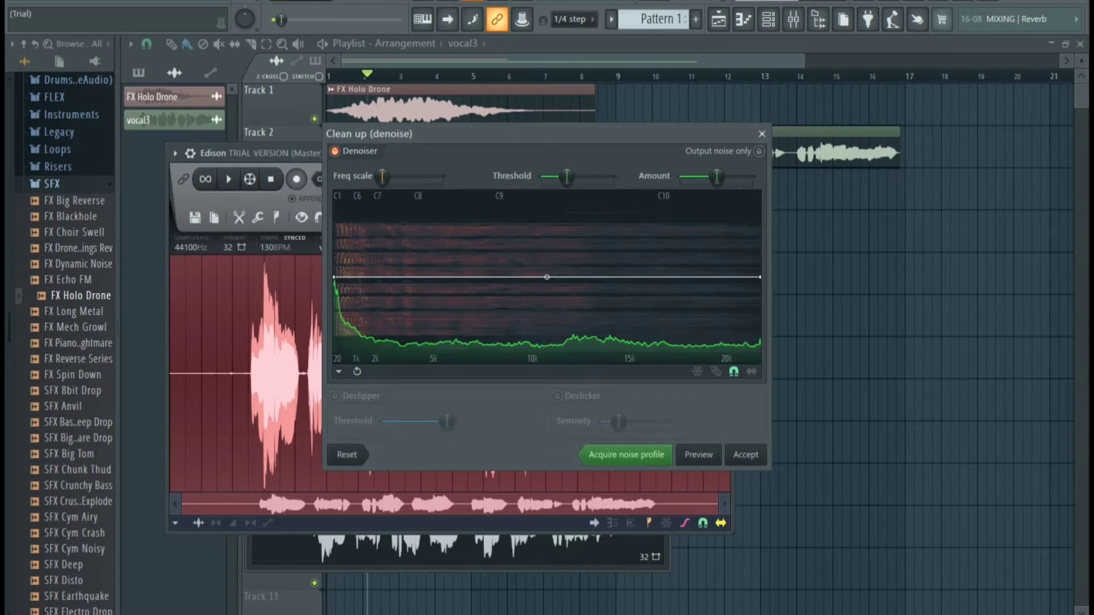
pyautogui.click(762, 133)
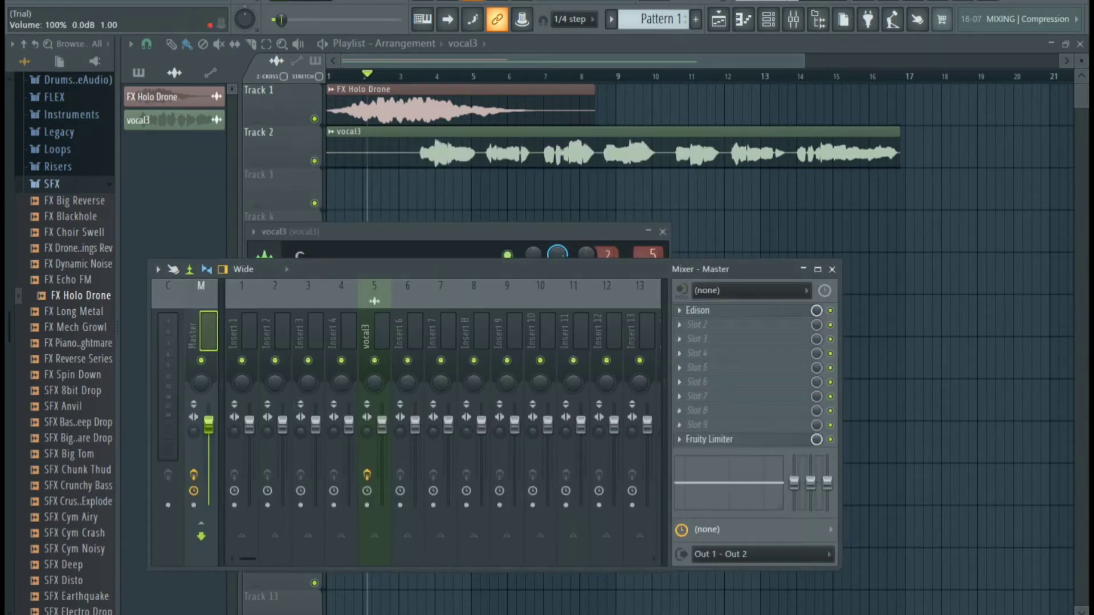
# Step: Set the Pitcher effect on the vocal3 mixer track to the key of C minor, and close the effect, mixer and channel windows
pyautogui.click(374, 331)
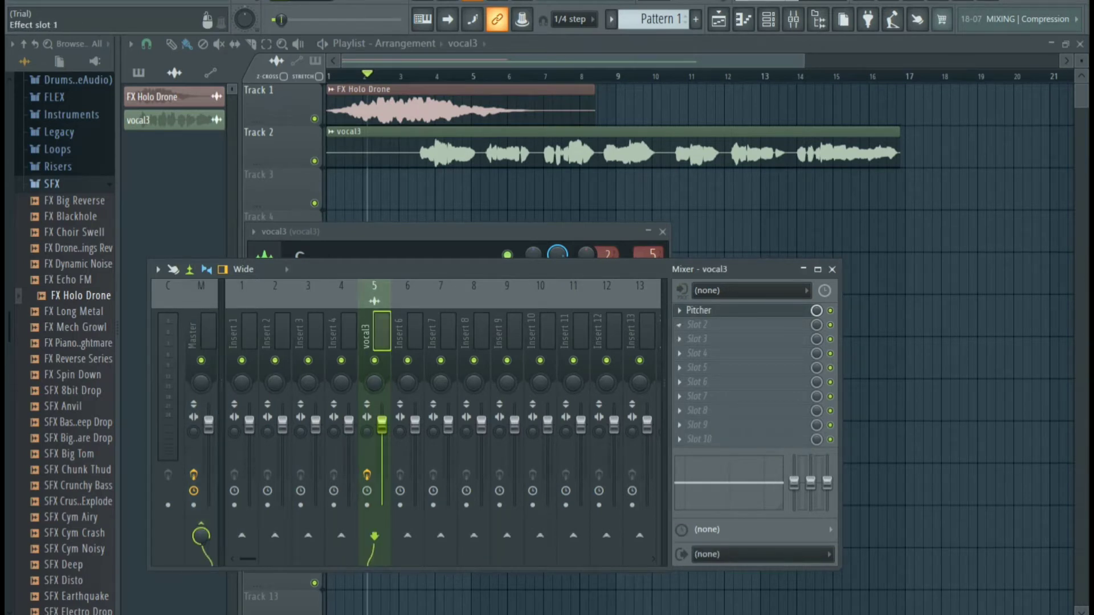
pyautogui.click(701, 310)
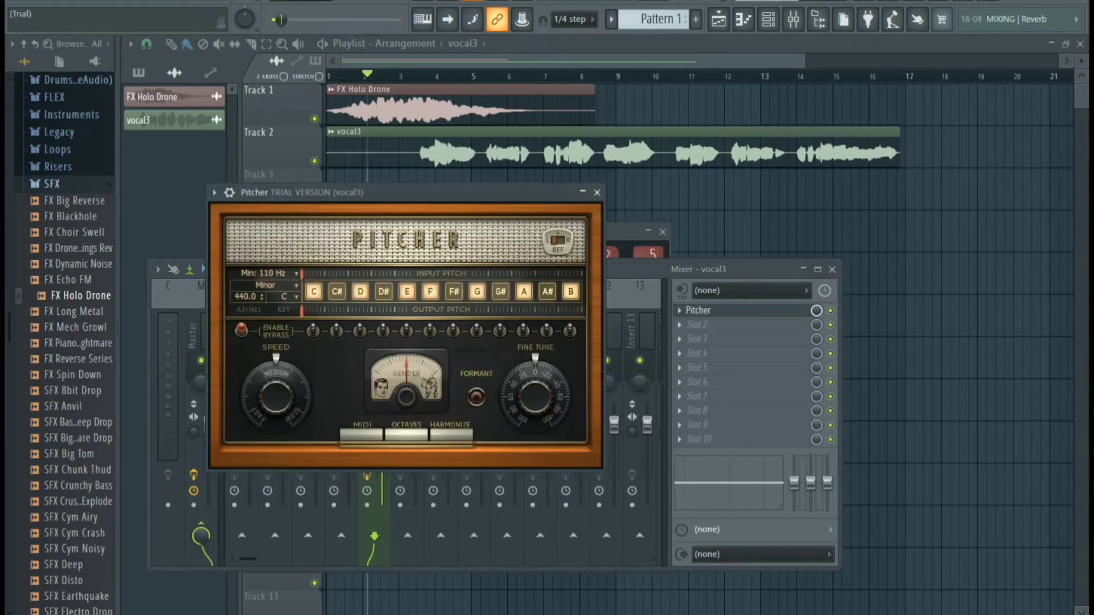
pyautogui.click(290, 296)
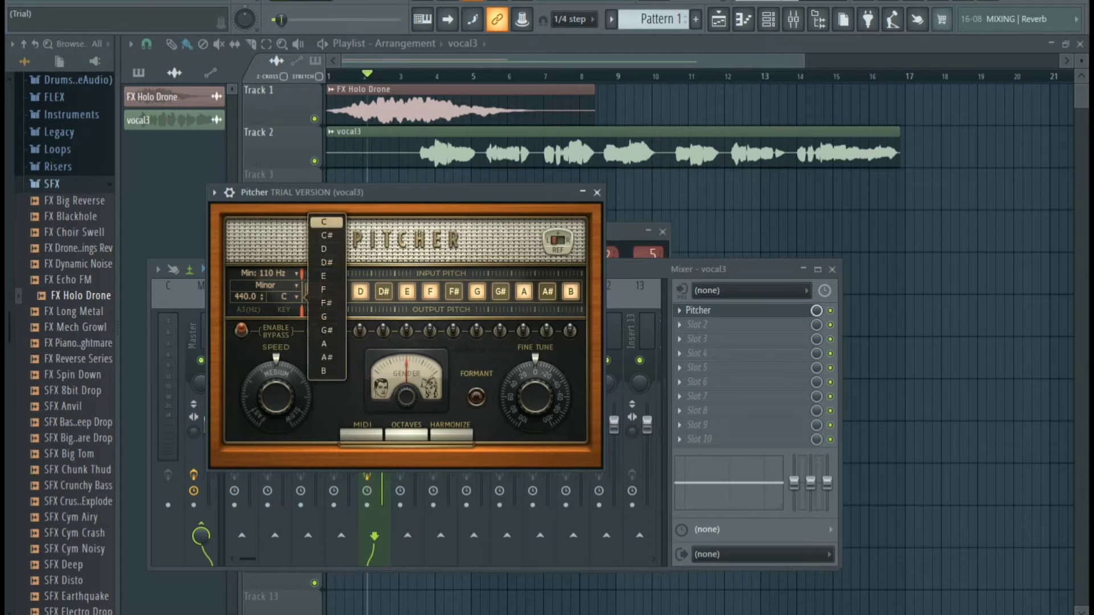
pyautogui.click(326, 222)
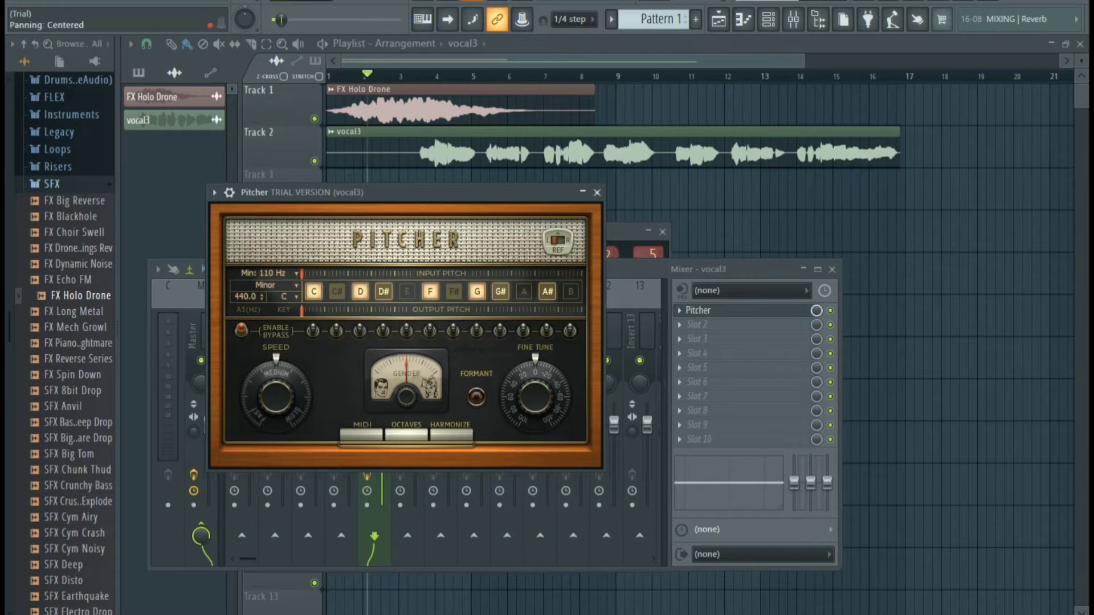
pyautogui.click(597, 192)
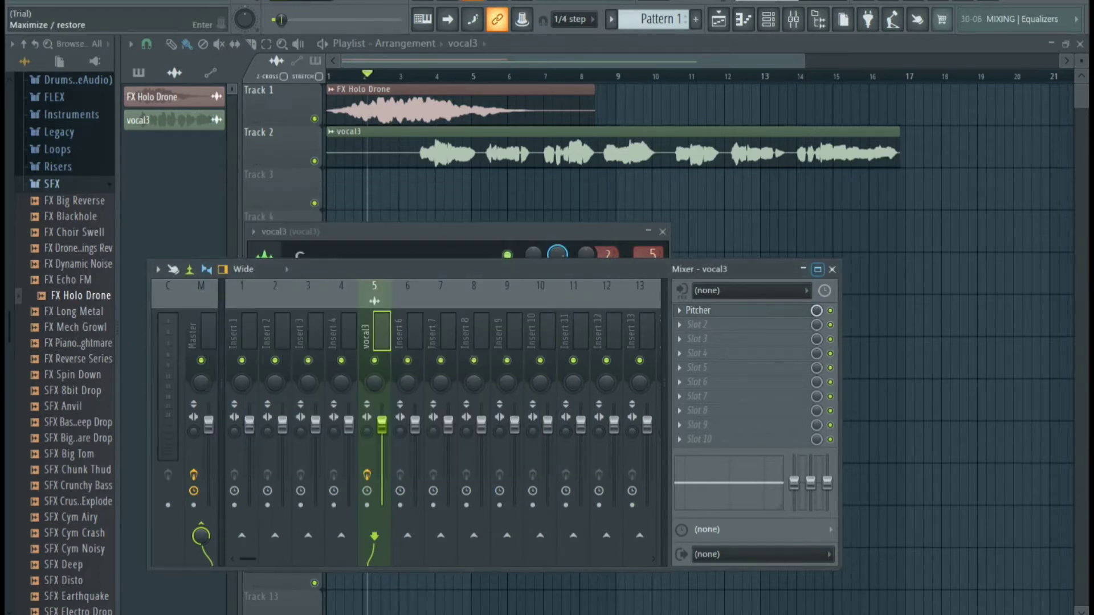
pyautogui.click(832, 269)
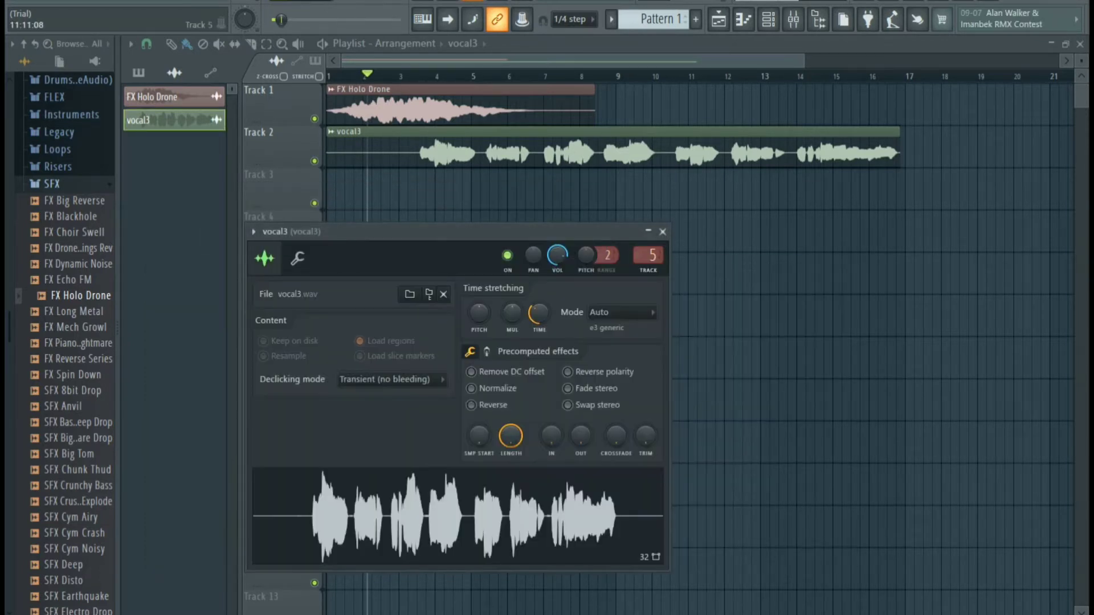
pyautogui.click(662, 232)
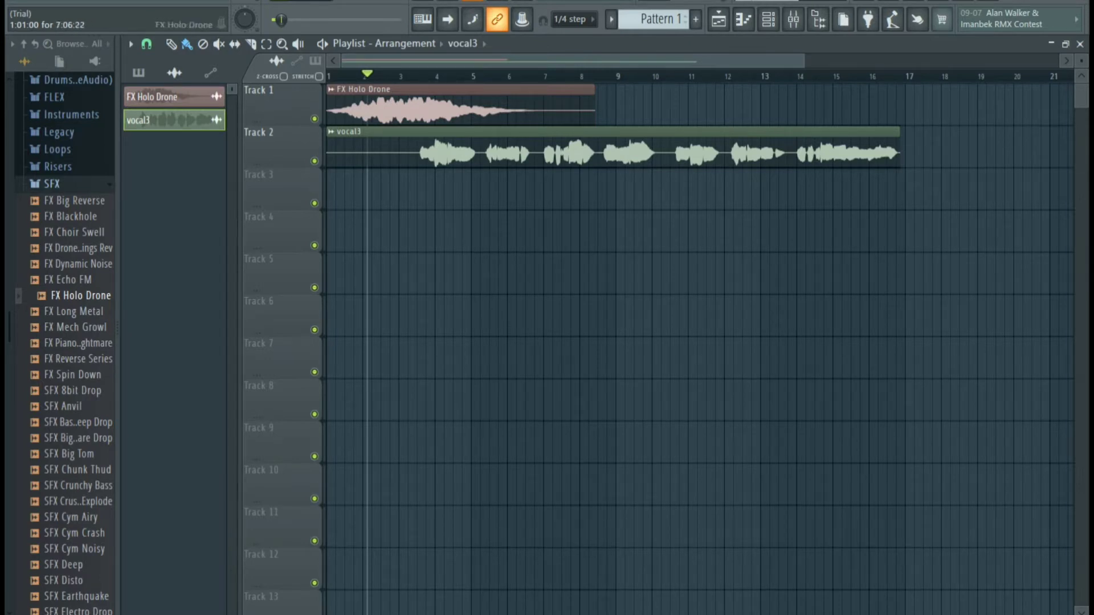
# Step: Return the playback position to the start of the song and check the vocal3 channel settings
pyautogui.click(374, 75)
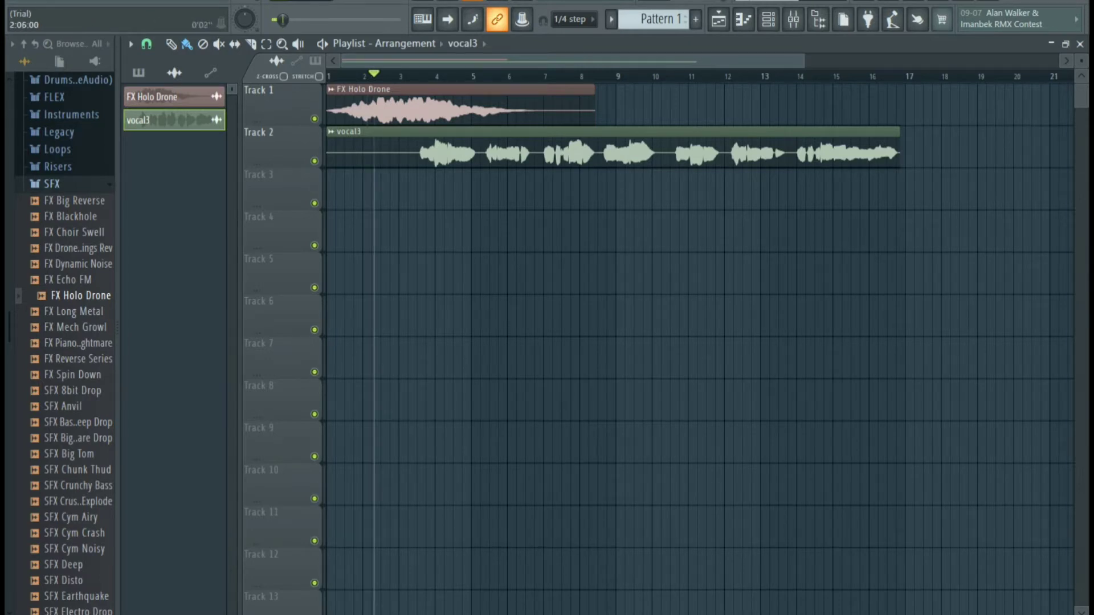
pyautogui.moveTo(374, 75); pyautogui.dragTo(419, 75)
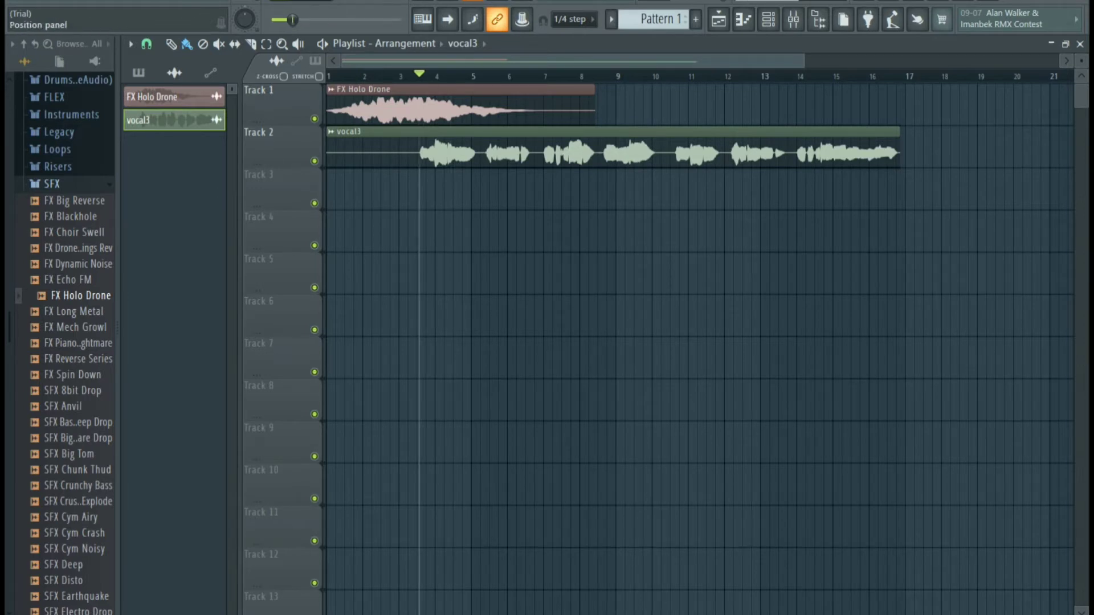
pyautogui.moveTo(292, 20); pyautogui.dragTo(272, 20)
pyautogui.doubleClick(433, 150)
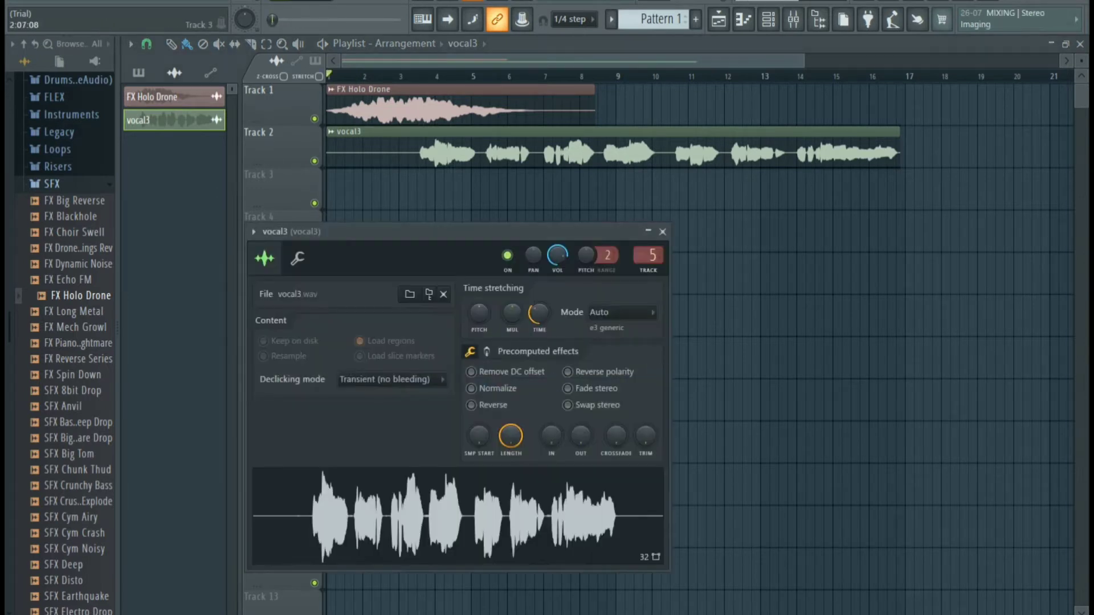
pyautogui.click(662, 232)
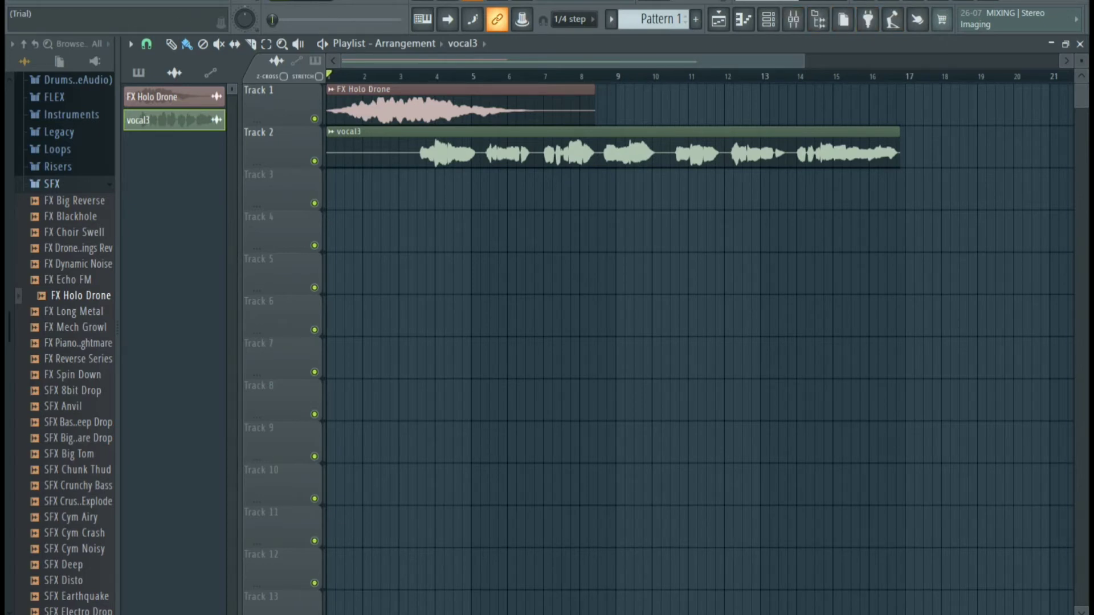
# Step: Open the mixer to show the vocal3 track's effect slots
pyautogui.moveTo(803, 61); pyautogui.dragTo(712, 61)
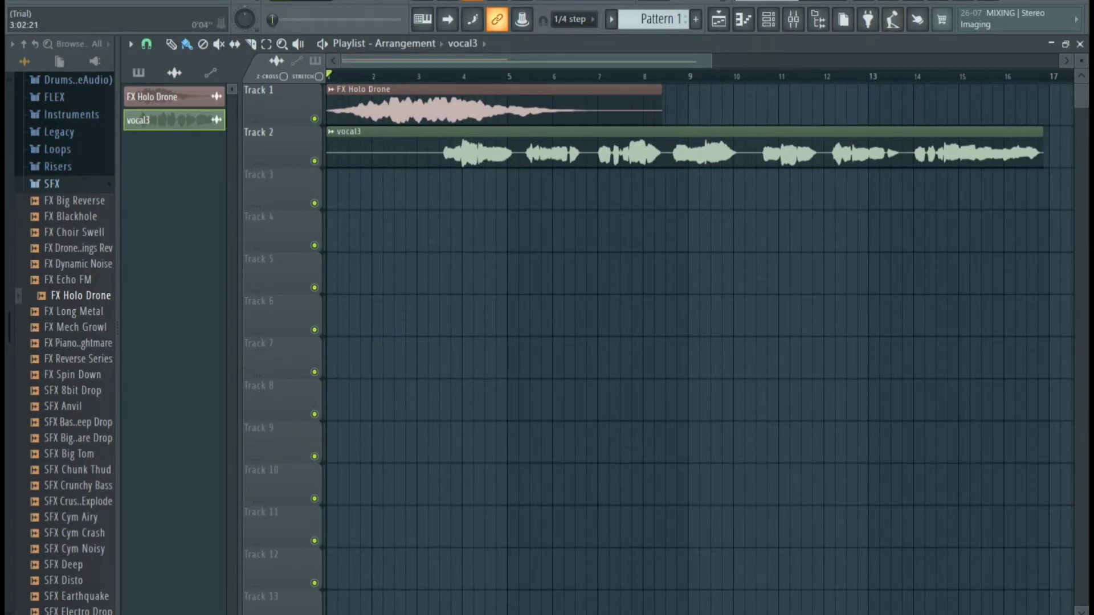
pyautogui.moveTo(712, 61)
pyautogui.mouseDown()
pyautogui.moveTo(622, 61)
pyautogui.moveTo(713, 61)
pyautogui.mouseUp()
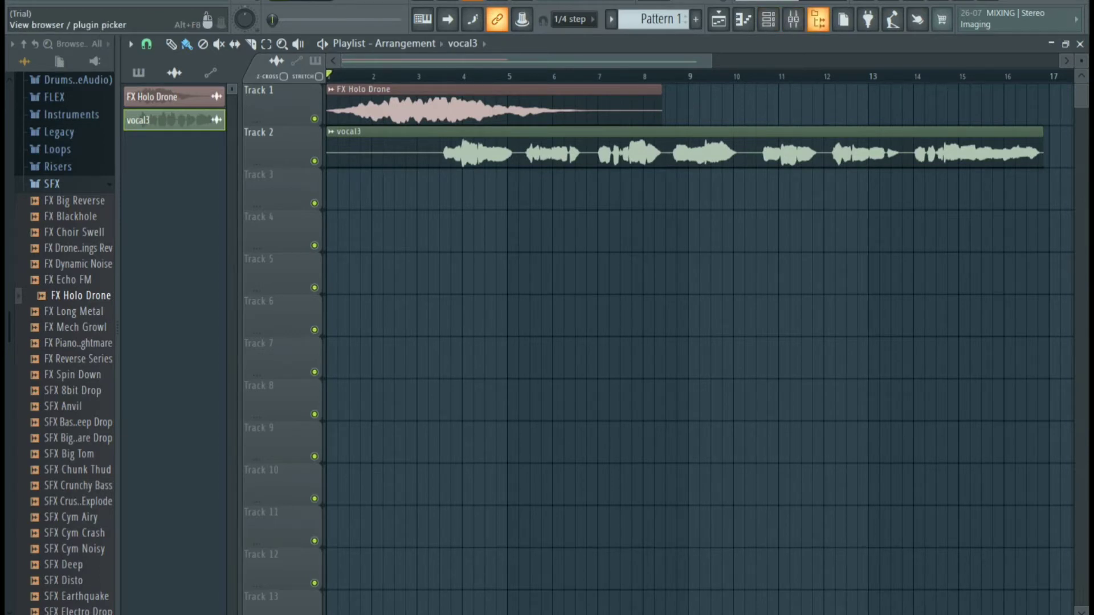
pyautogui.click(792, 19)
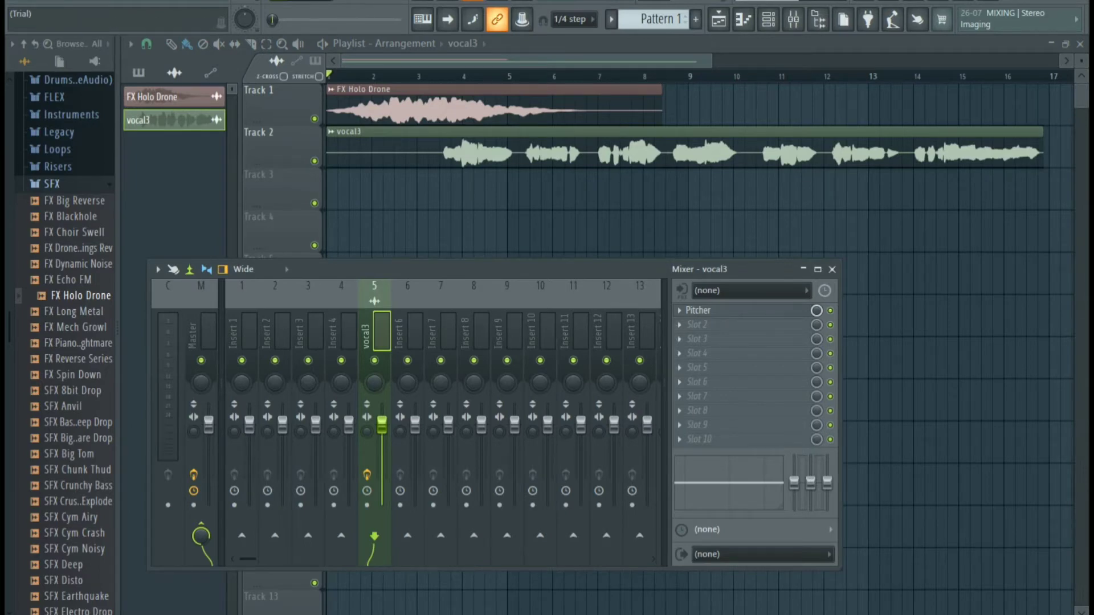
# Step: Load Fruity Parametric EQ 2 into the second effect slot of the vocal3 mixer track
pyautogui.click(679, 324)
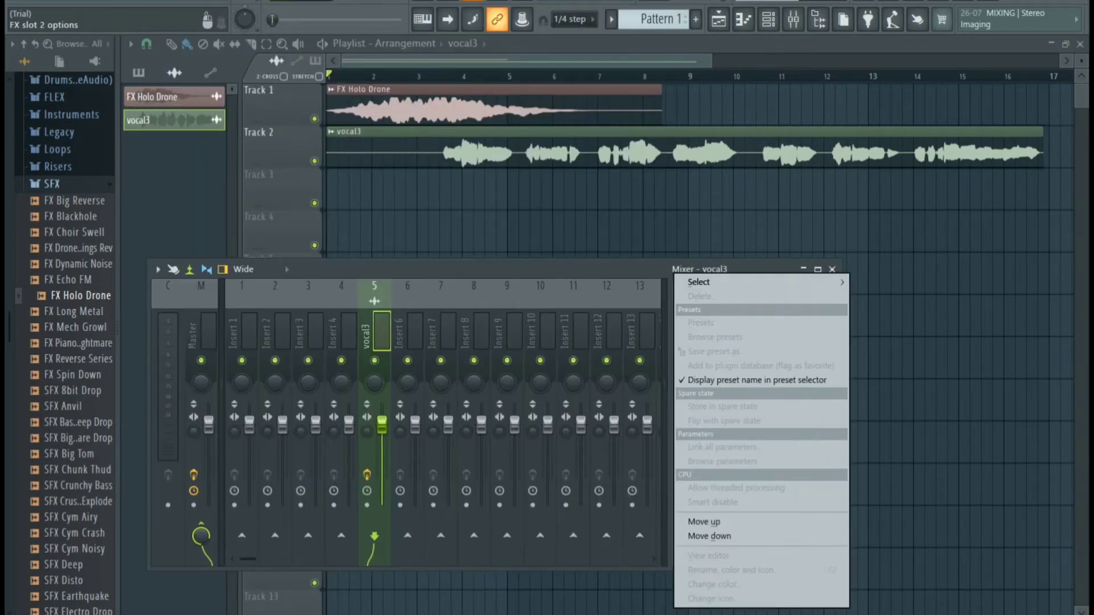
pyautogui.moveTo(707, 282)
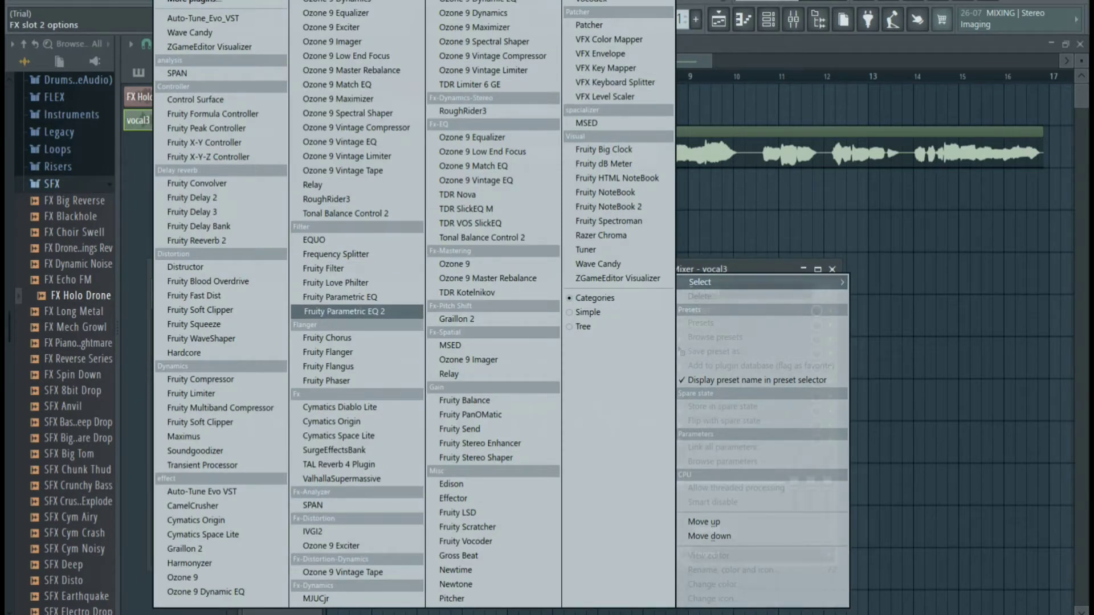
pyautogui.click(345, 311)
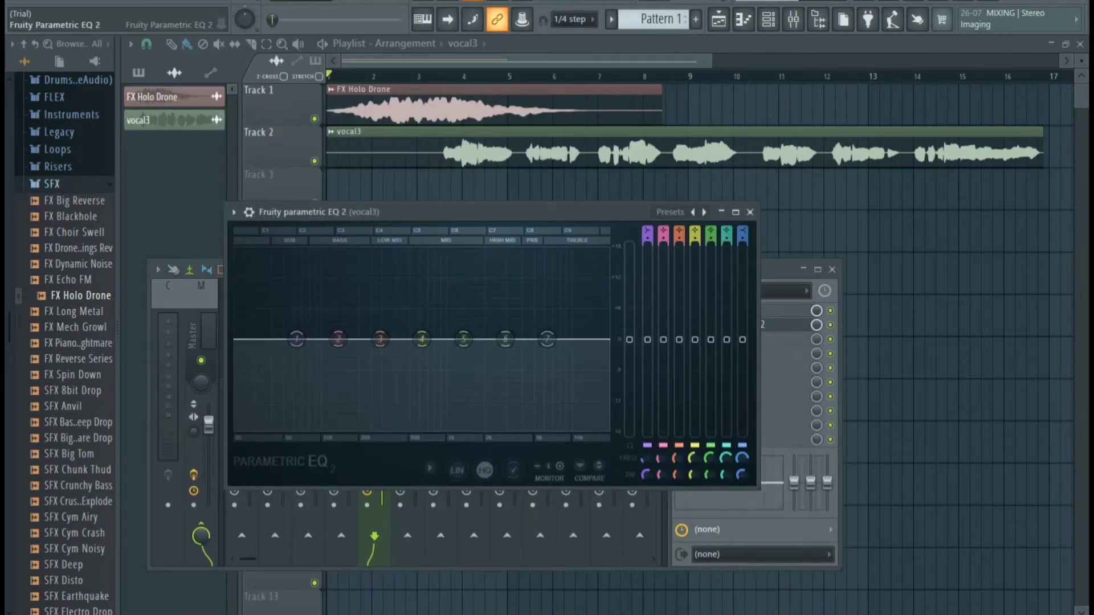
pyautogui.moveTo(421, 212); pyautogui.dragTo(427, 185)
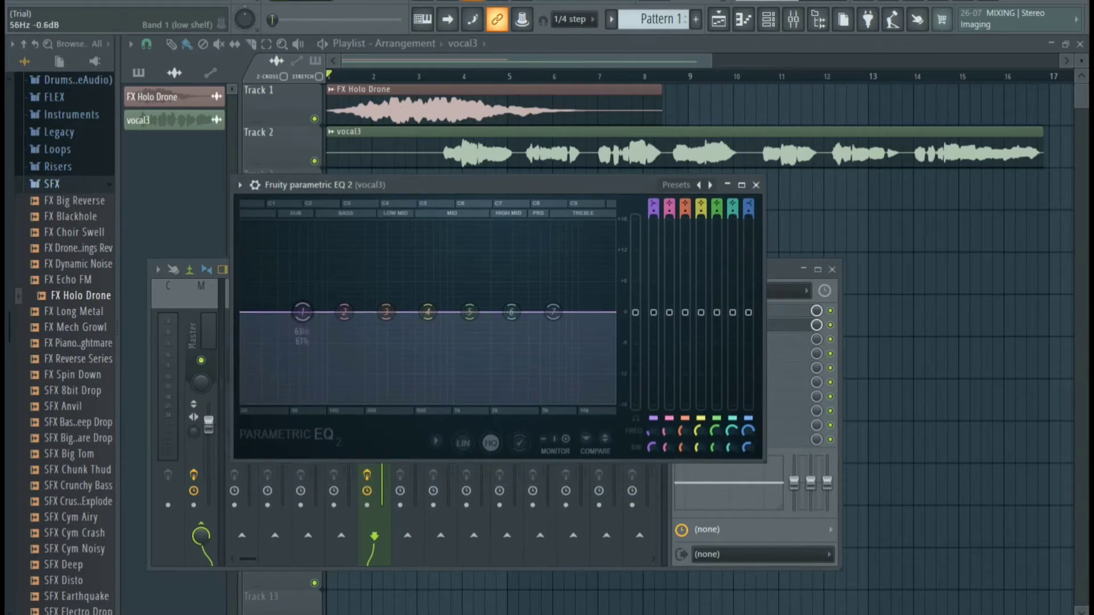
# Step: Make EQ band 1 a high-pass filter of order Steep 6, raise its cutoff frequency and audition the vocal
pyautogui.rightClick(303, 312)
pyautogui.moveTo(328, 365)
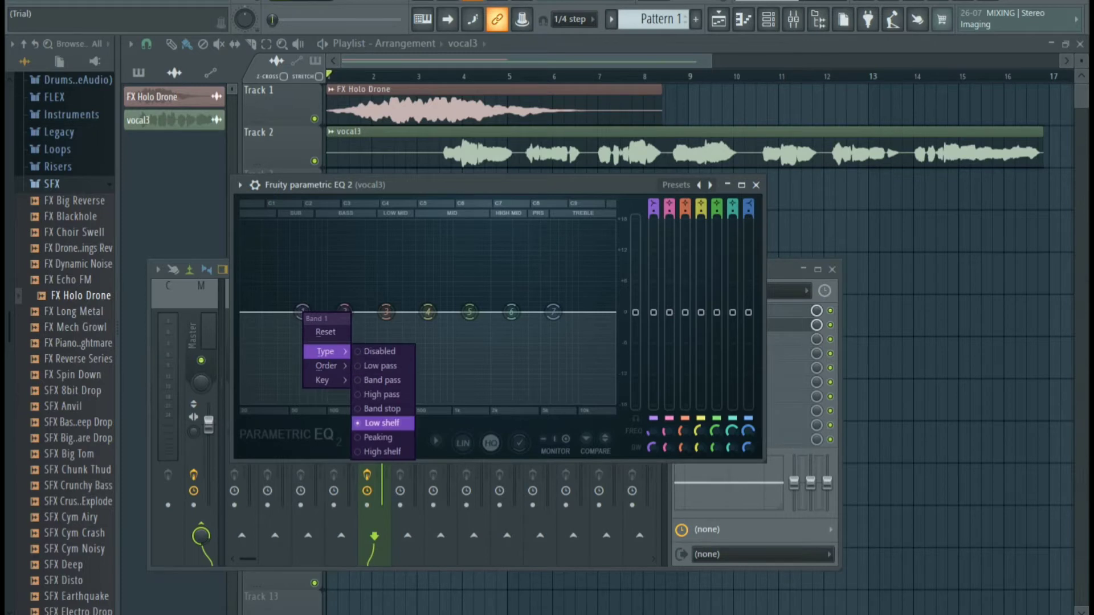
pyautogui.click(383, 394)
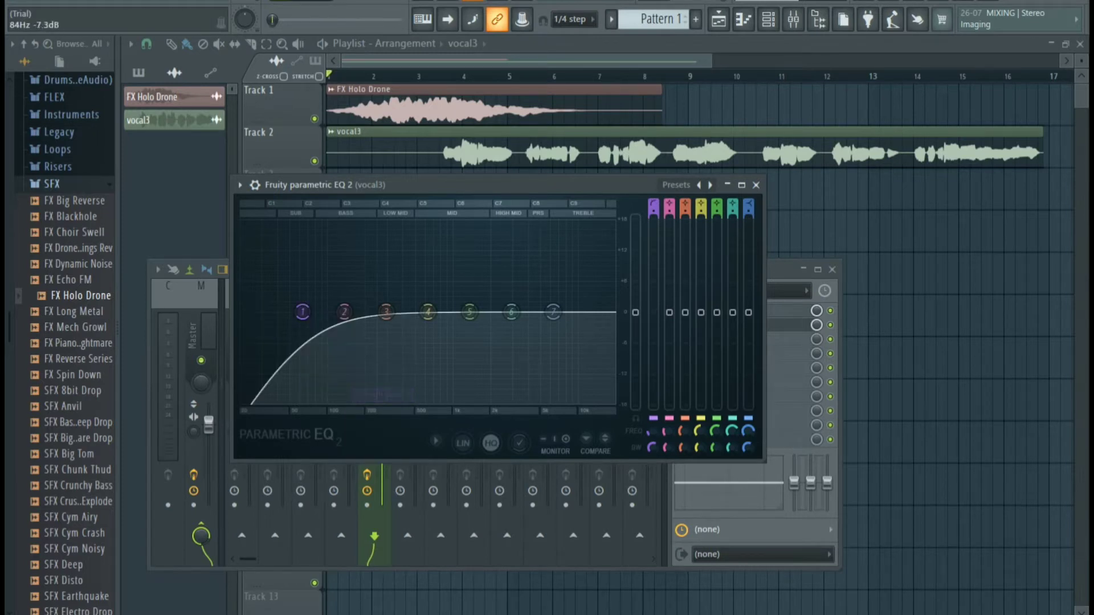
pyautogui.rightClick(302, 311)
pyautogui.moveTo(326, 351)
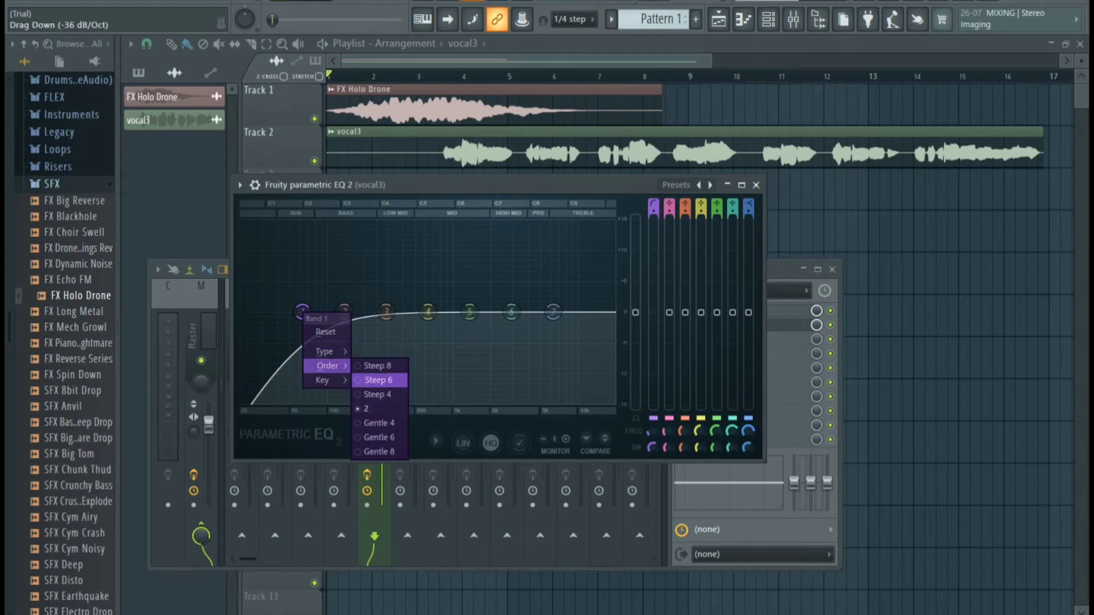
pyautogui.click(378, 380)
pyautogui.moveTo(303, 312); pyautogui.dragTo(321, 312)
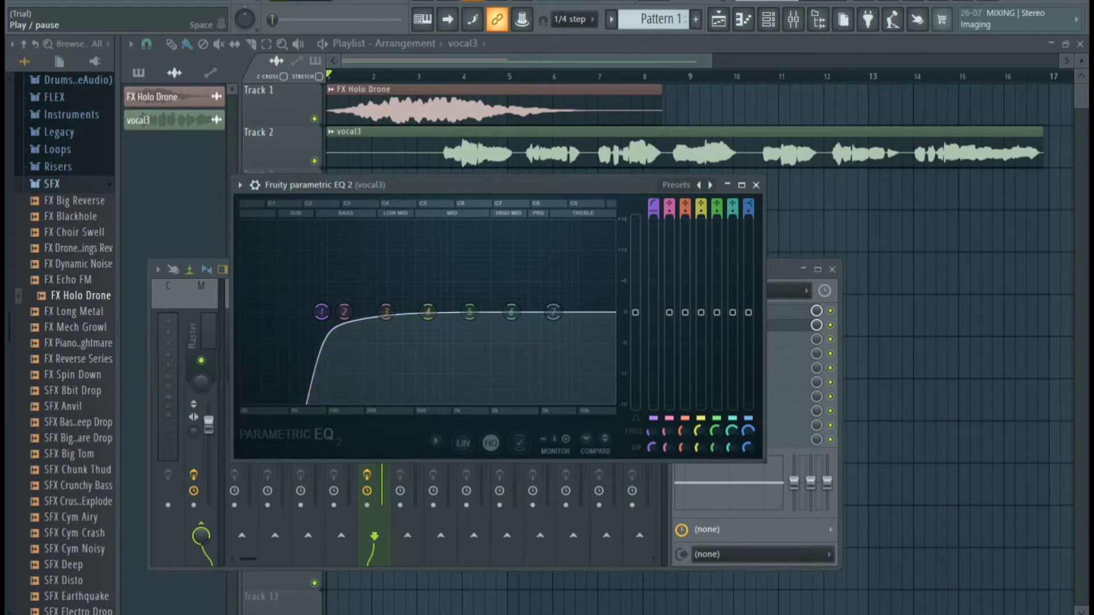
pyautogui.press('space')
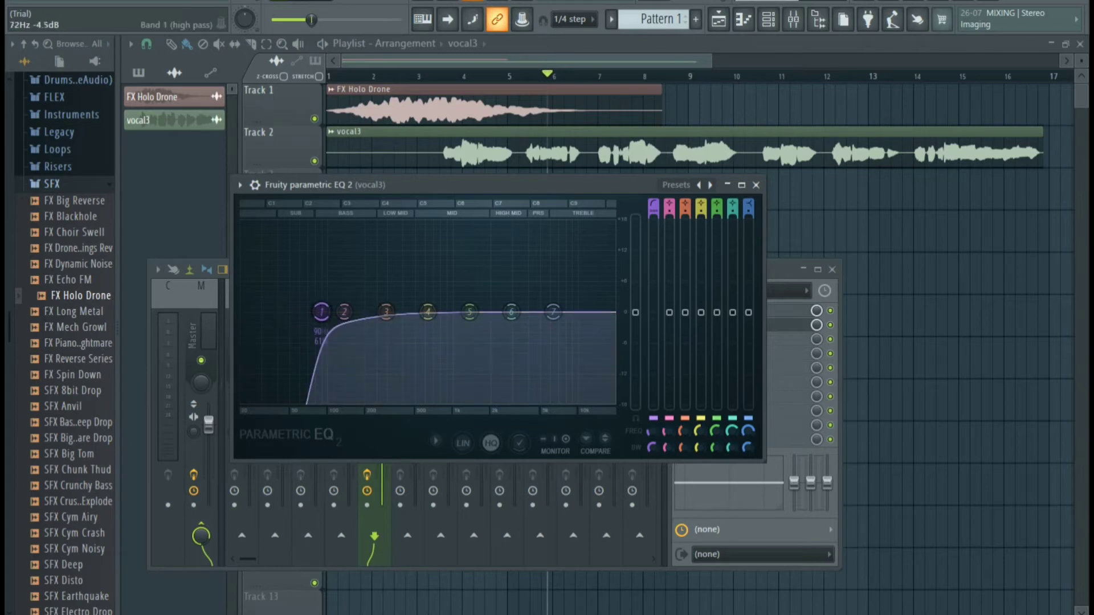
# Step: Boost EQ band 2 into a narrow peak of about 9.9 dB at 206 Hz
pyautogui.moveTo(322, 312); pyautogui.dragTo(366, 251)
pyautogui.scroll(-10, 366, 252)
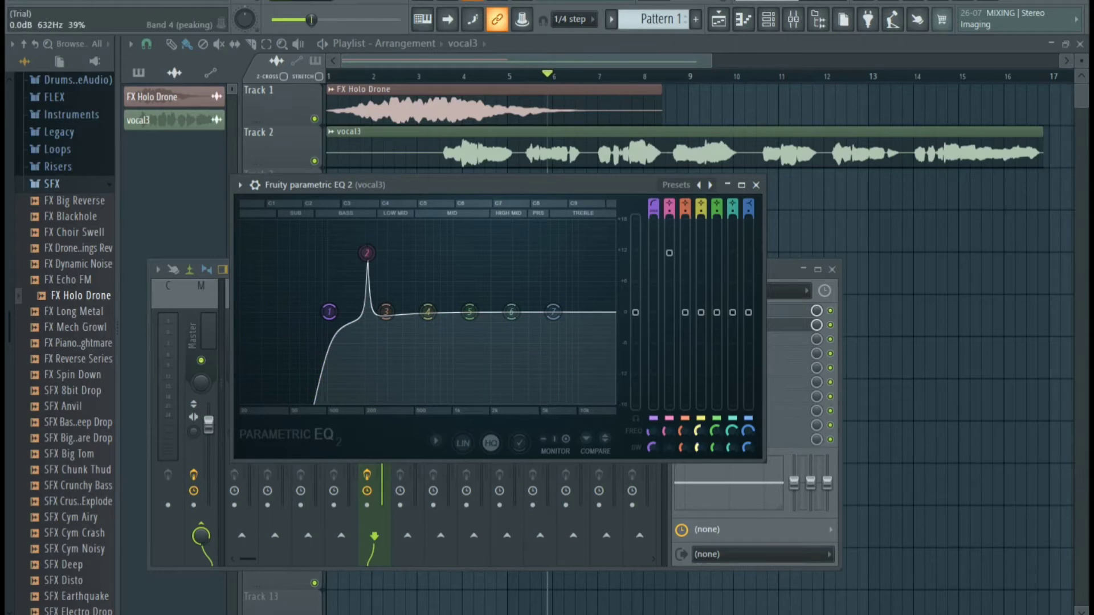
pyautogui.moveTo(367, 253)
pyautogui.mouseDown()
pyautogui.moveTo(367, 225)
pyautogui.moveTo(367, 310)
pyautogui.moveTo(367, 221)
pyautogui.moveTo(367, 261)
pyautogui.mouseUp()
pyautogui.scroll(8, 367, 261)
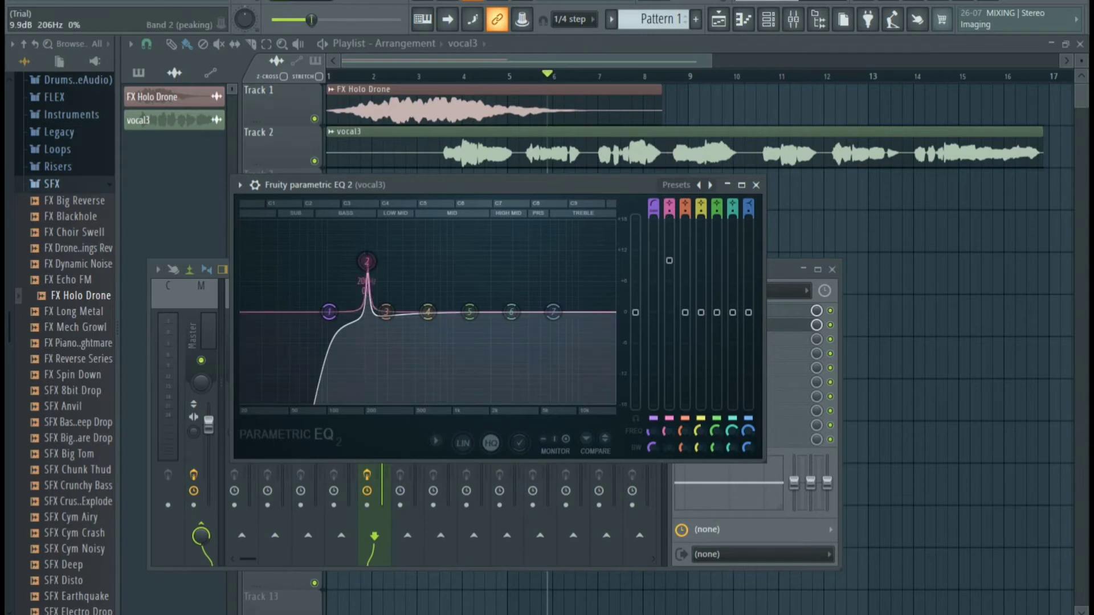
pyautogui.scroll(-8, 367, 261)
pyautogui.scroll(6, 367, 261)
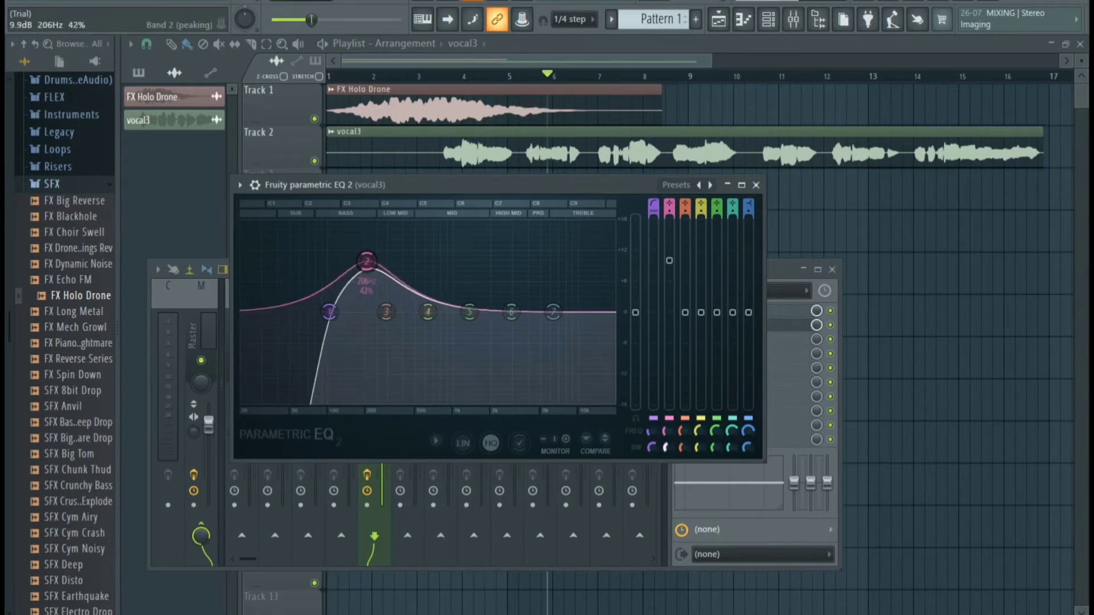
pyautogui.scroll(-8, 367, 261)
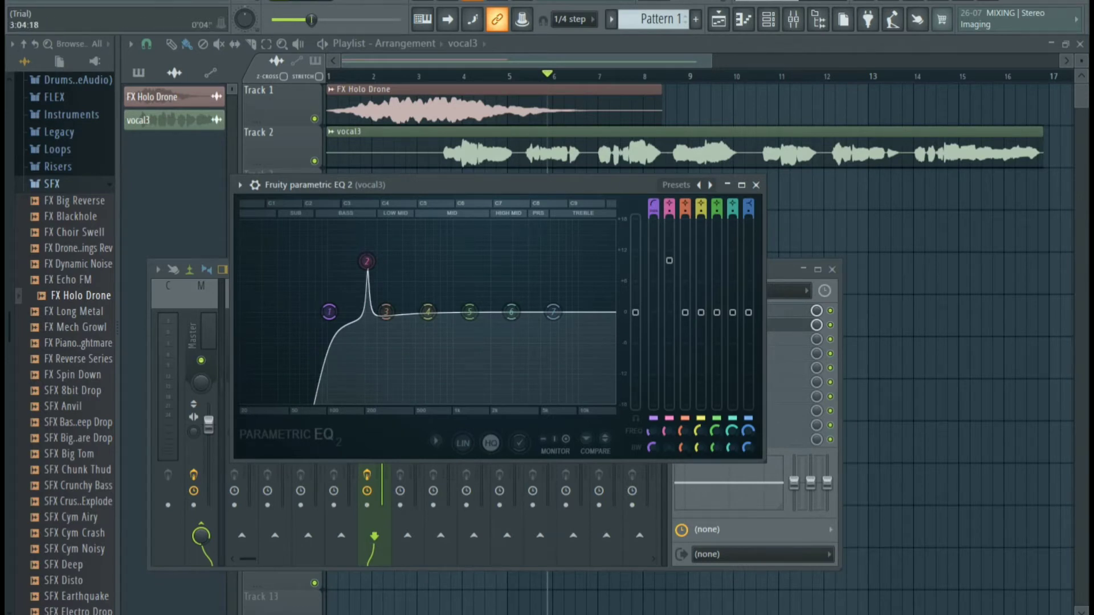
# Step: Play the vocal while sweeping EQ band 2, and pull it down to a small narrow cut in the bass range
pyautogui.press('space')
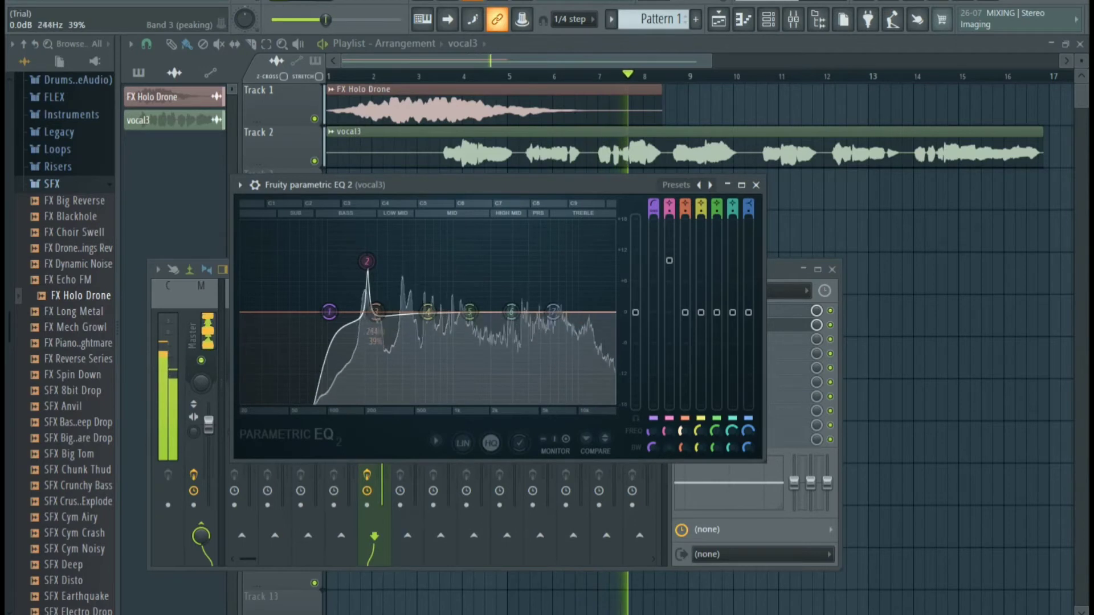
pyautogui.moveTo(684, 432); pyautogui.dragTo(668, 436)
pyautogui.moveTo(669, 261); pyautogui.dragTo(669, 332)
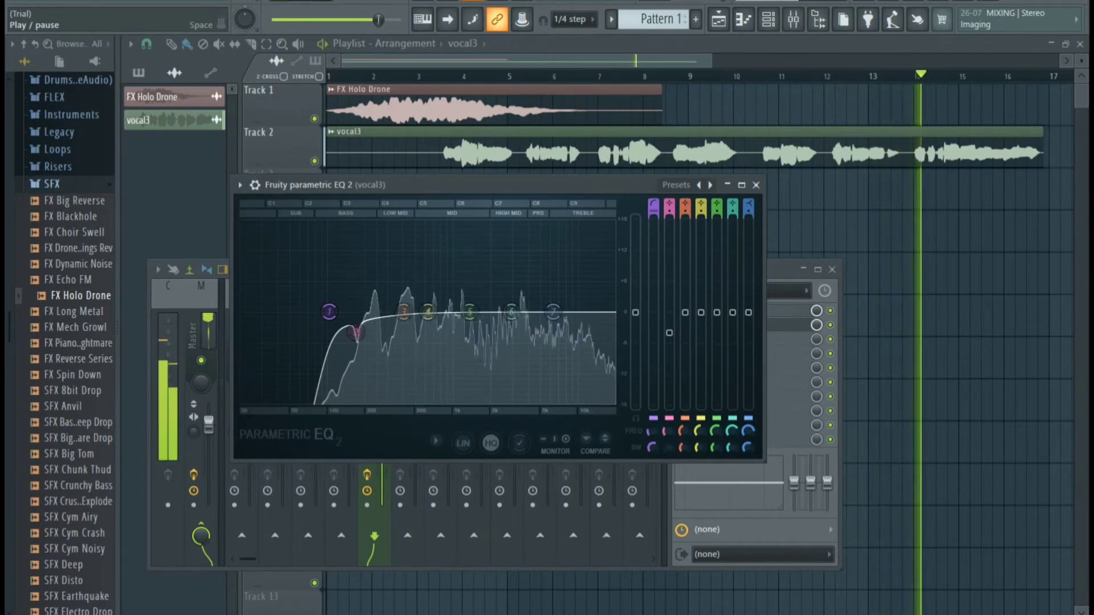
pyautogui.press('space')
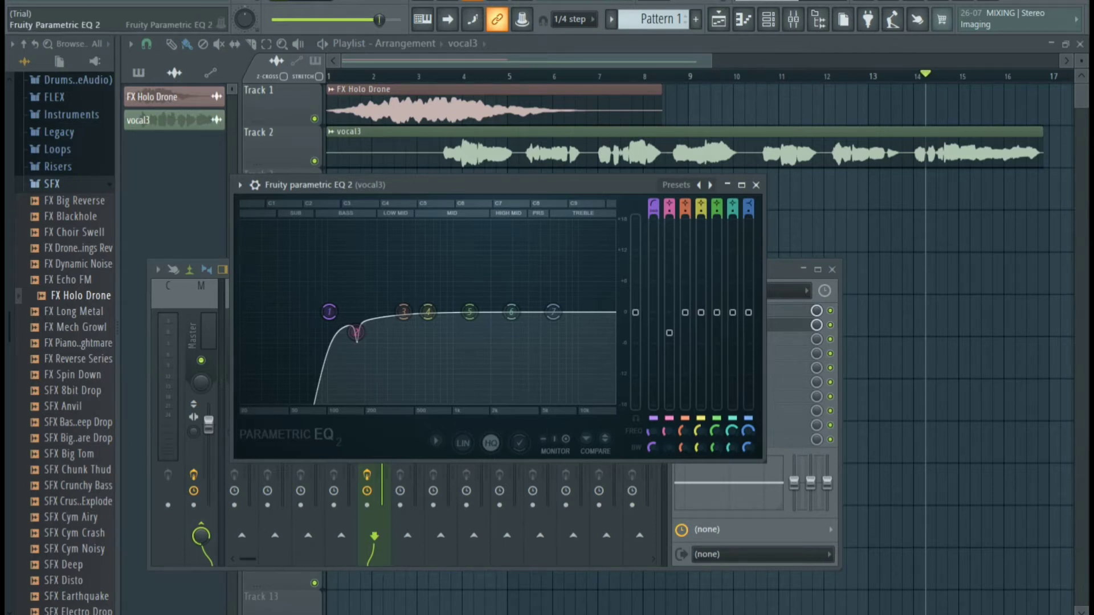
# Step: Replace the EQ with the Ozone 9 Equalizer trial; boost bands 5 (2518 Hz, 1.0 dB) and 7, cut bands 1 and 3 (540 Hz, -1.4 dB)
pyautogui.moveTo(443, 185); pyautogui.dragTo(446, 172)
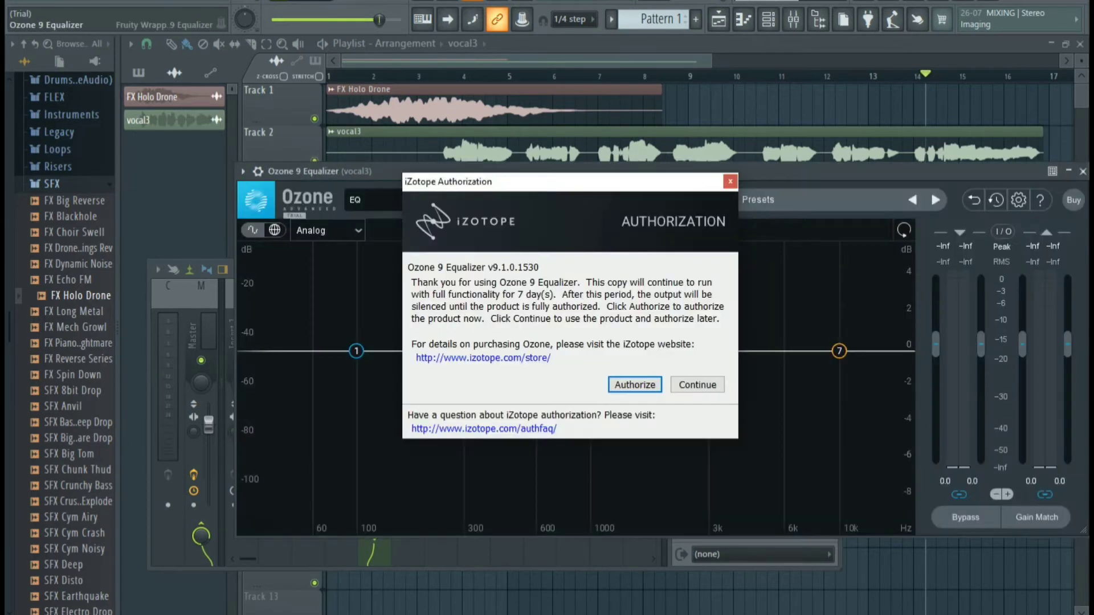
pyautogui.click(698, 386)
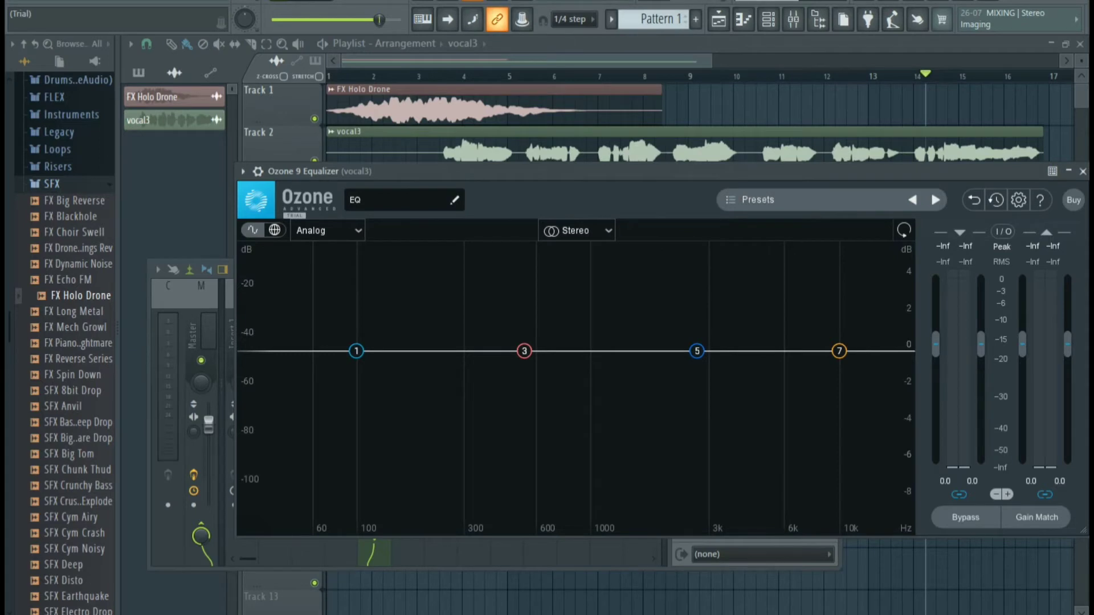
pyautogui.moveTo(697, 351)
pyautogui.mouseDown()
pyautogui.moveTo(691, 316)
pyautogui.moveTo(689, 332)
pyautogui.mouseUp()
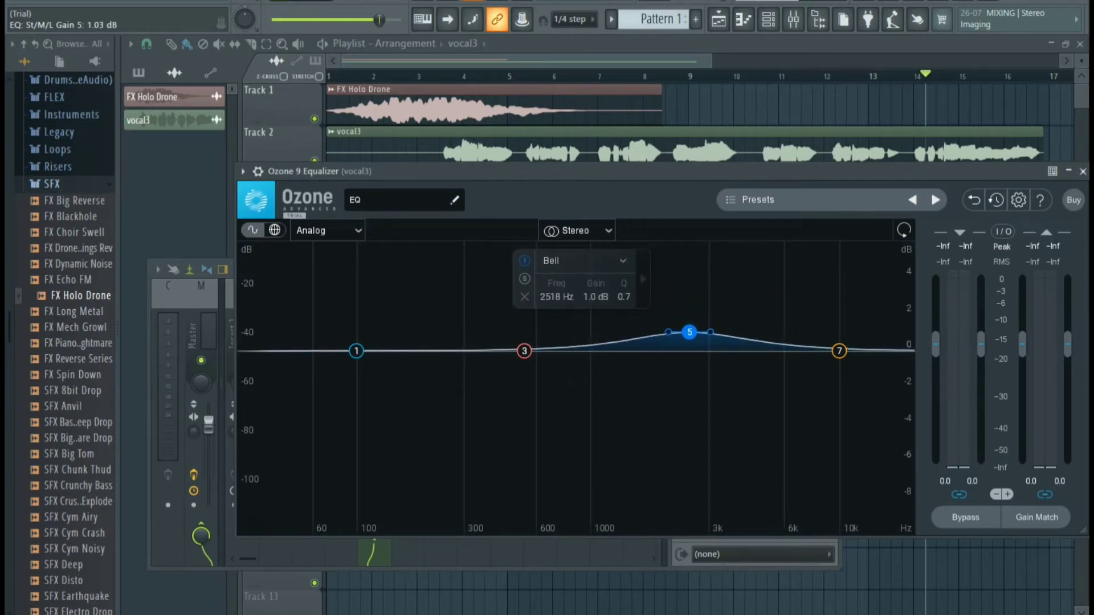
pyautogui.moveTo(840, 351); pyautogui.dragTo(827, 322)
pyautogui.moveTo(356, 351); pyautogui.dragTo(349, 395)
pyautogui.moveTo(525, 351); pyautogui.dragTo(524, 377)
# Step: Play the vocal from bar 4 while raising band 7 further and setting band 5 to 1.7 dB at 2449 Hz
pyautogui.click(487, 75)
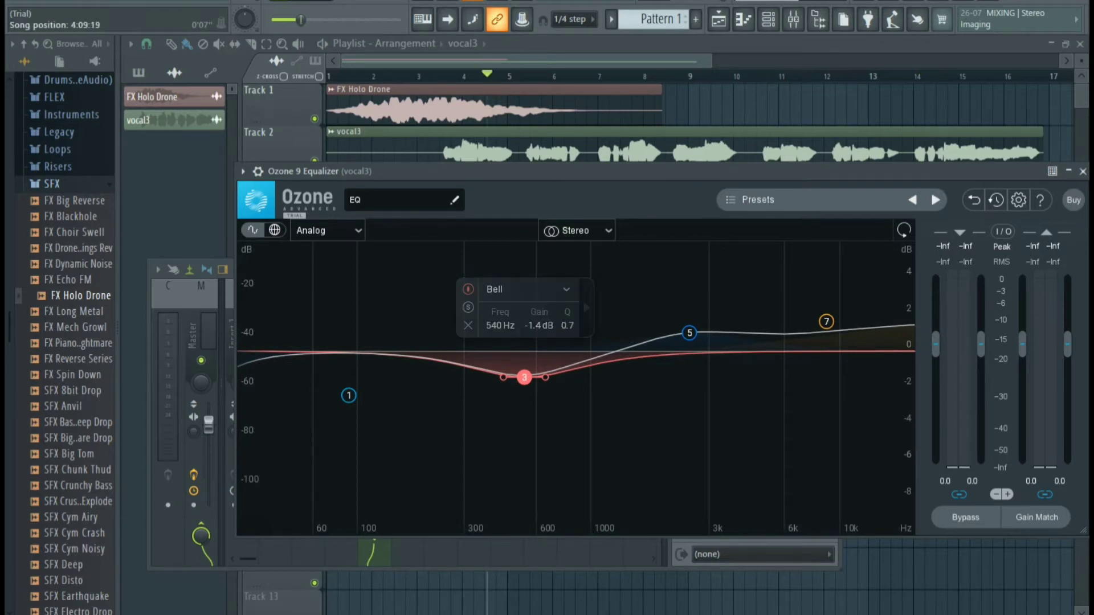
pyautogui.press('space')
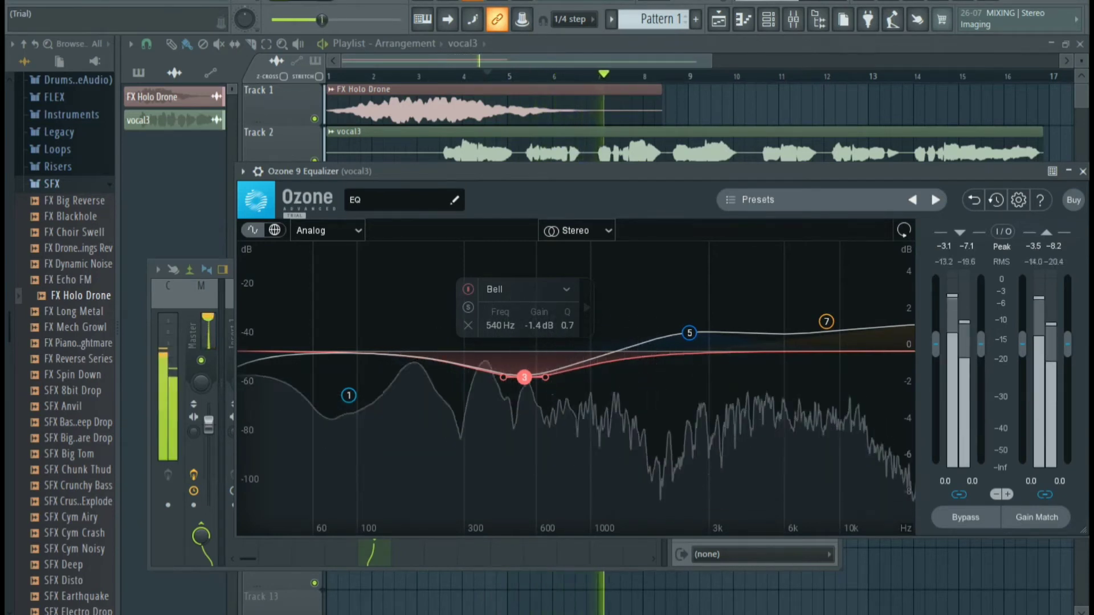
pyautogui.moveTo(826, 321); pyautogui.dragTo(824, 296)
pyautogui.moveTo(690, 333); pyautogui.dragTo(689, 320)
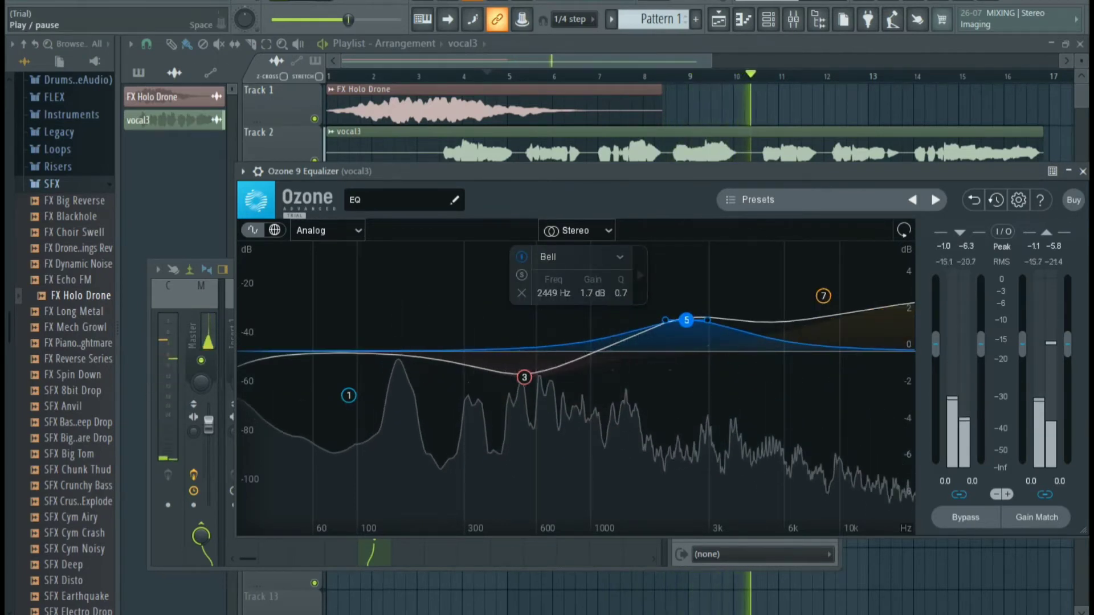
pyautogui.click(308, 2)
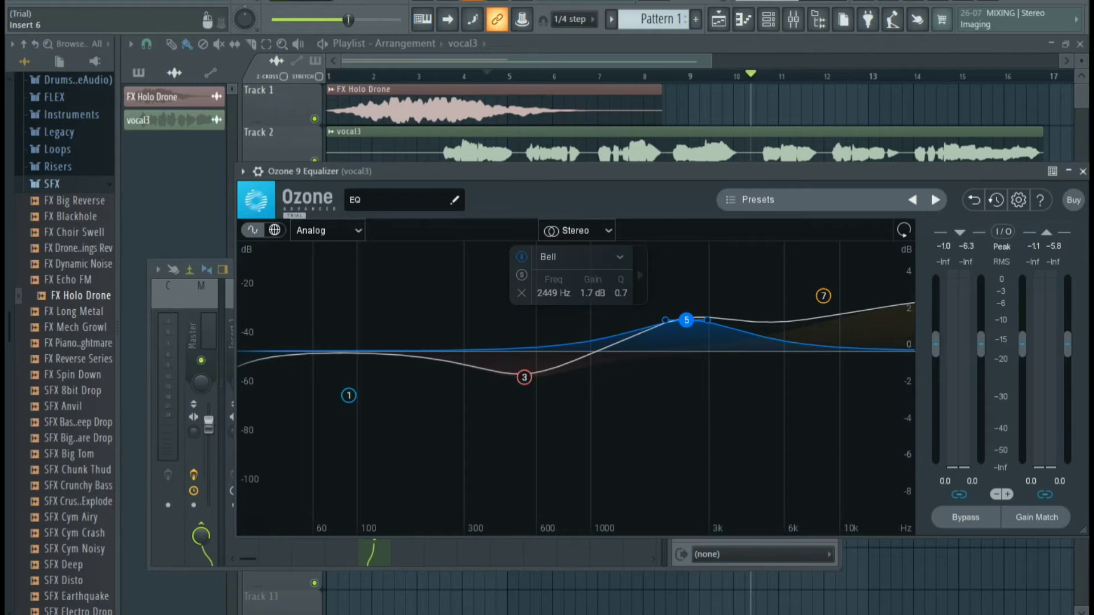
# Step: Add Fruity Parametric EQ 2 to the third effect slot of the vocal3 mixer track
pyautogui.moveTo(615, 171); pyautogui.dragTo(630, 408)
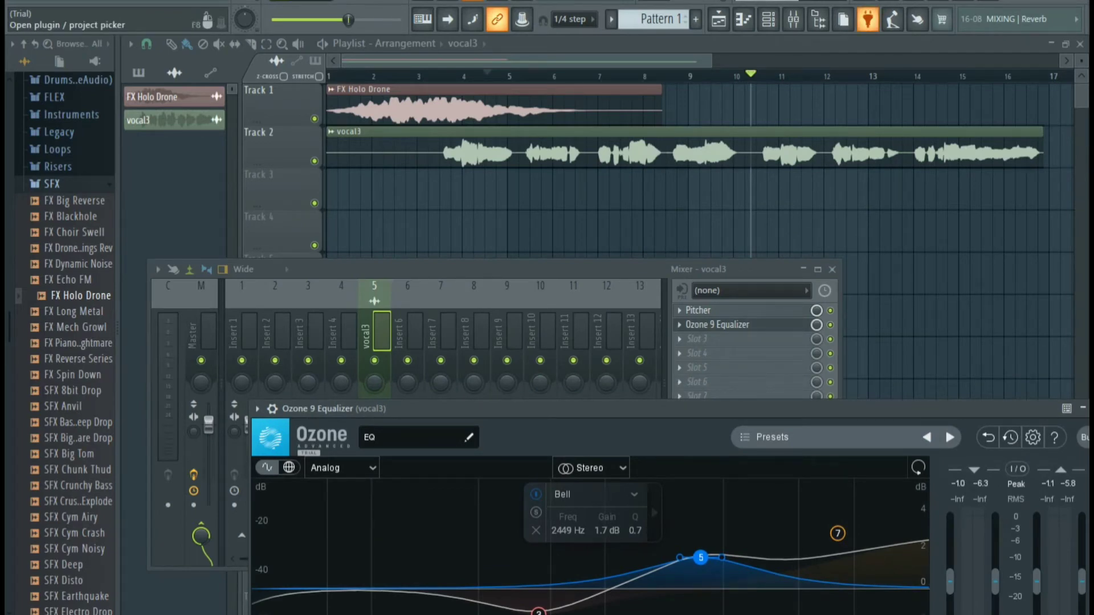
pyautogui.click(868, 19)
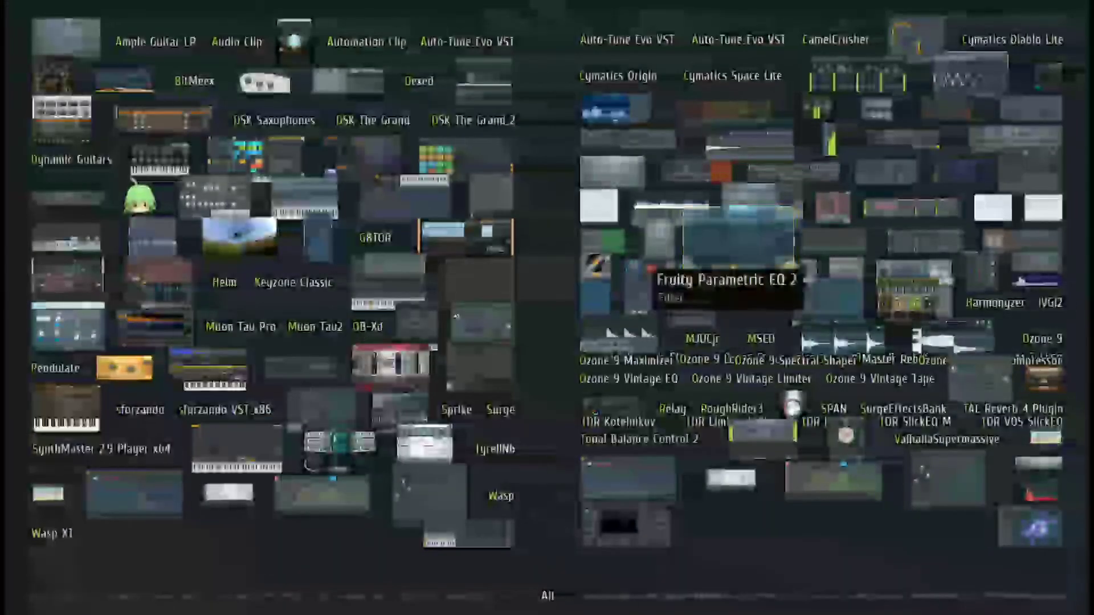
pyautogui.click(733, 278)
pyautogui.moveTo(358, 358)
pyautogui.mouseDown()
pyautogui.moveTo(352, 302)
pyautogui.moveTo(365, 403)
pyautogui.moveTo(359, 349)
pyautogui.moveTo(361, 359)
pyautogui.mouseUp()
pyautogui.click(770, 231)
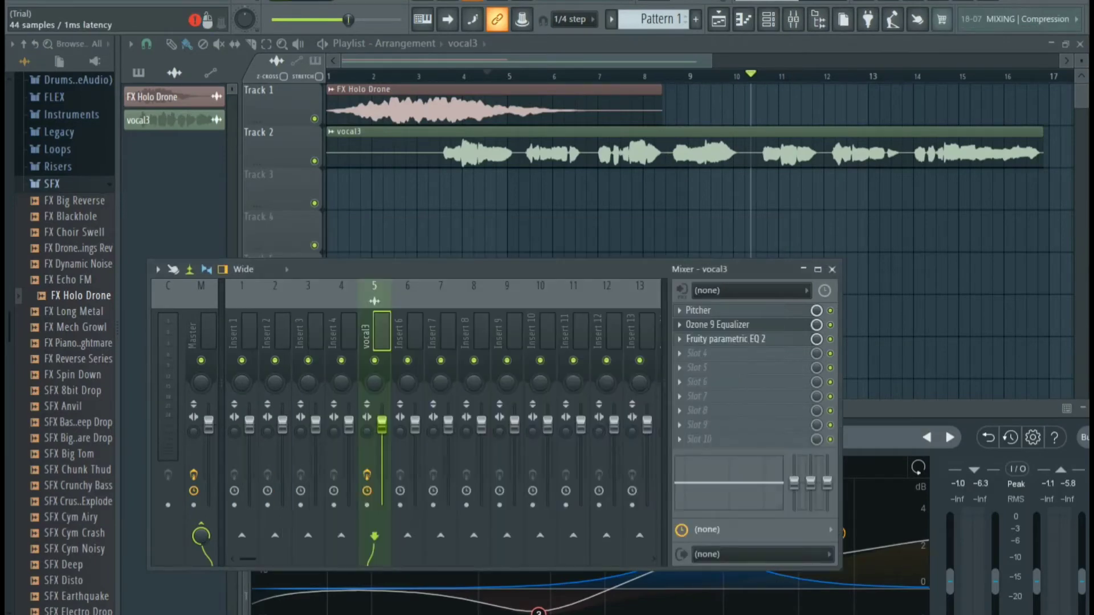
# Step: During playback, add band 2 in the Ozone equalizer as a slight cut between 100 and 300 Hz, and set band 3 to -1.0 dB at 461 Hz
pyautogui.moveTo(912, 408); pyautogui.dragTo(849, 162)
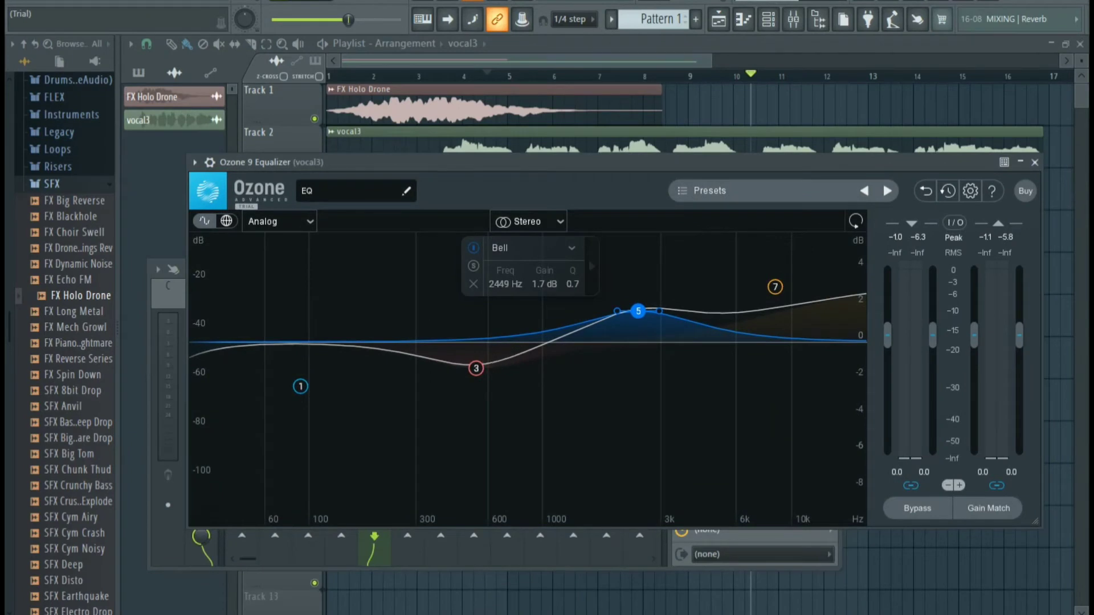
pyautogui.moveTo(477, 368); pyautogui.dragTo(480, 365)
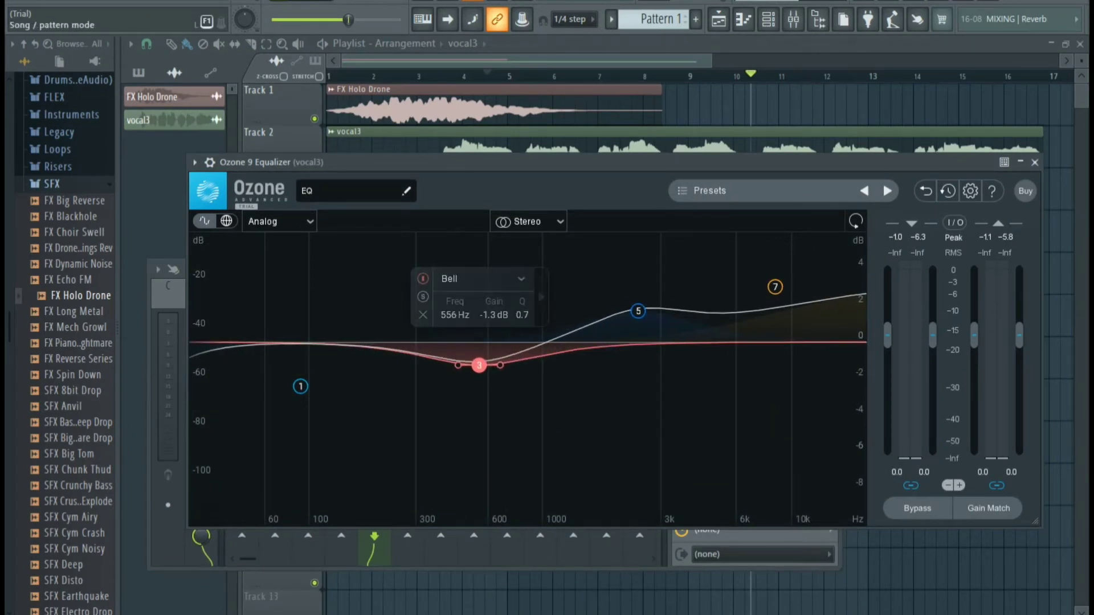
pyautogui.press('space')
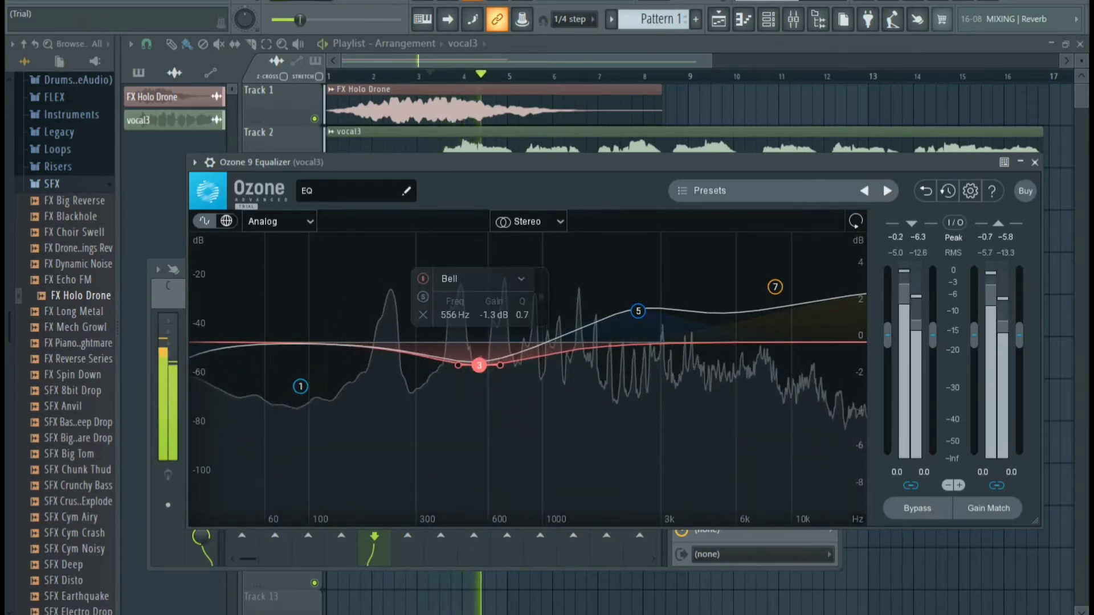
pyautogui.click(370, 345)
pyautogui.moveTo(377, 364)
pyautogui.mouseDown()
pyautogui.moveTo(372, 374)
pyautogui.moveTo(372, 362)
pyautogui.mouseUp()
pyautogui.moveTo(479, 365)
pyautogui.mouseDown()
pyautogui.moveTo(446, 357)
pyautogui.moveTo(461, 360)
pyautogui.mouseUp()
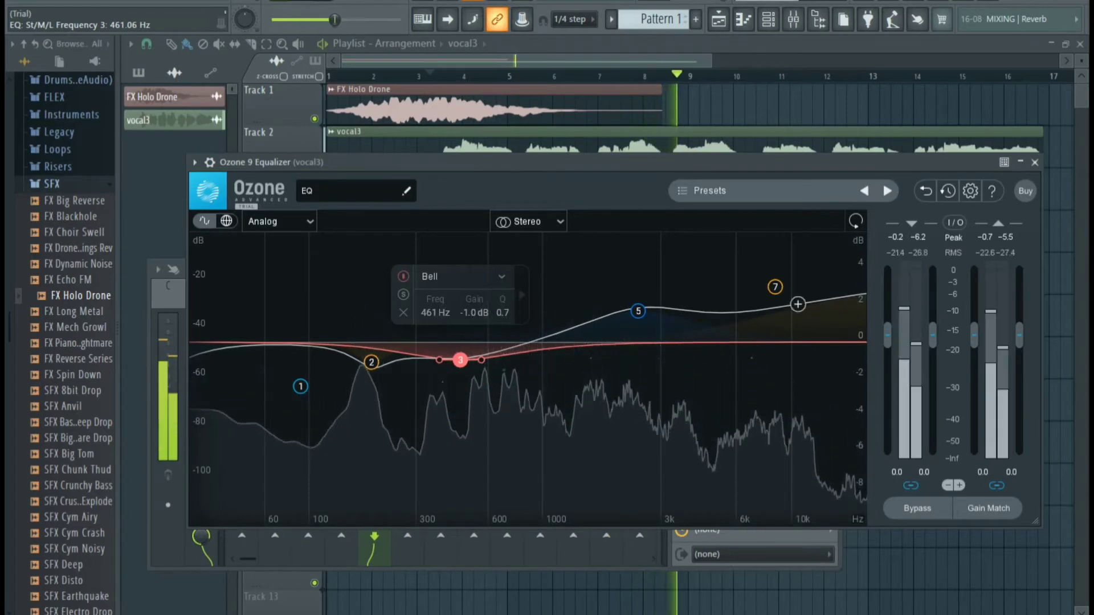
# Step: Set the Baxandall Treble band 7 to 2.3 dB at 9267 Hz and select band 5
pyautogui.moveTo(775, 286); pyautogui.dragTo(783, 299)
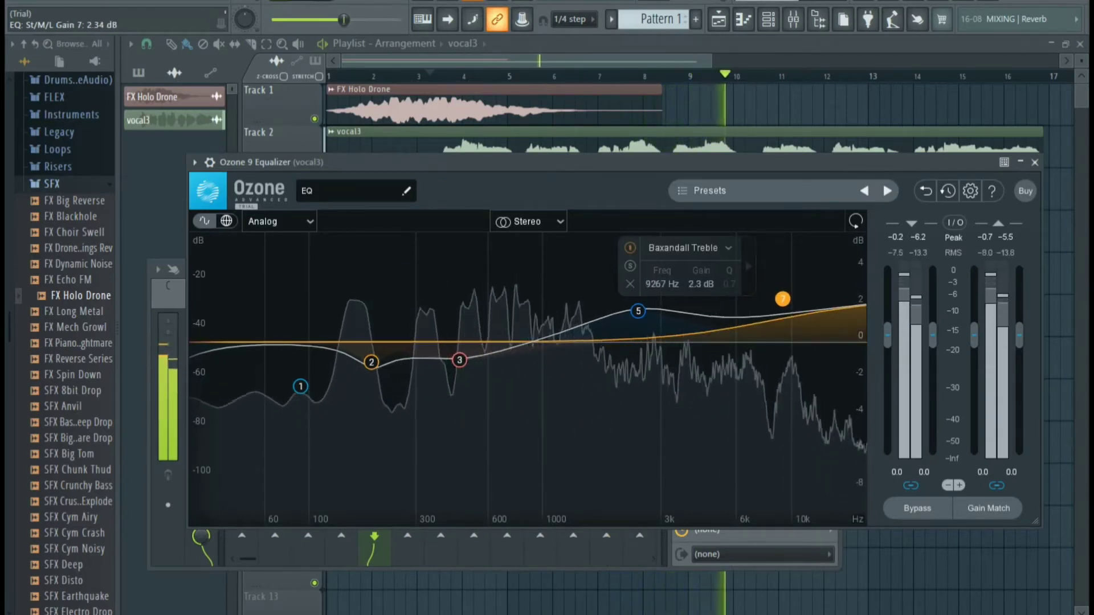
pyautogui.click(639, 311)
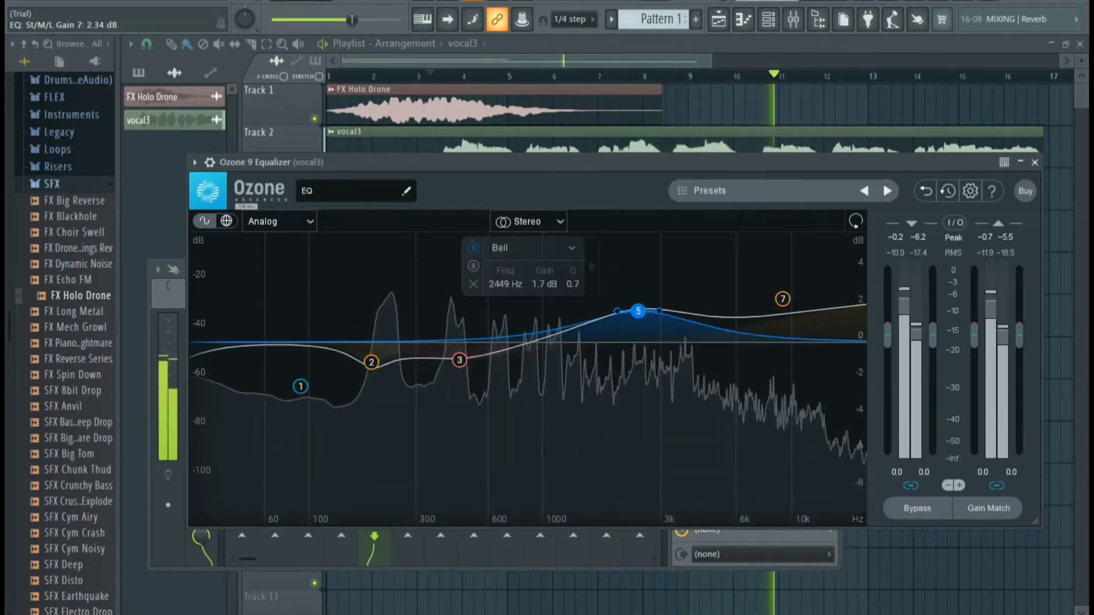
# Step: Set band 5 in the Ozone equalizer to 0.9 dB at 2700 Hz and move band 2 down to about 160 Hz
pyautogui.moveTo(639, 313); pyautogui.dragTo(648, 326)
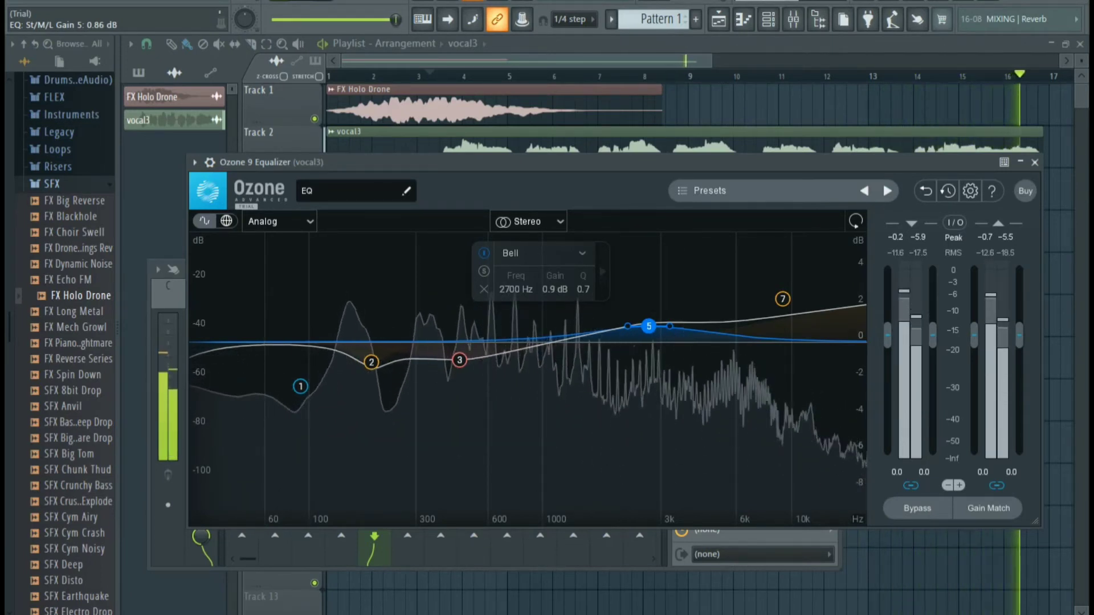
pyautogui.click(371, 362)
pyautogui.moveTo(371, 362); pyautogui.dragTo(354, 360)
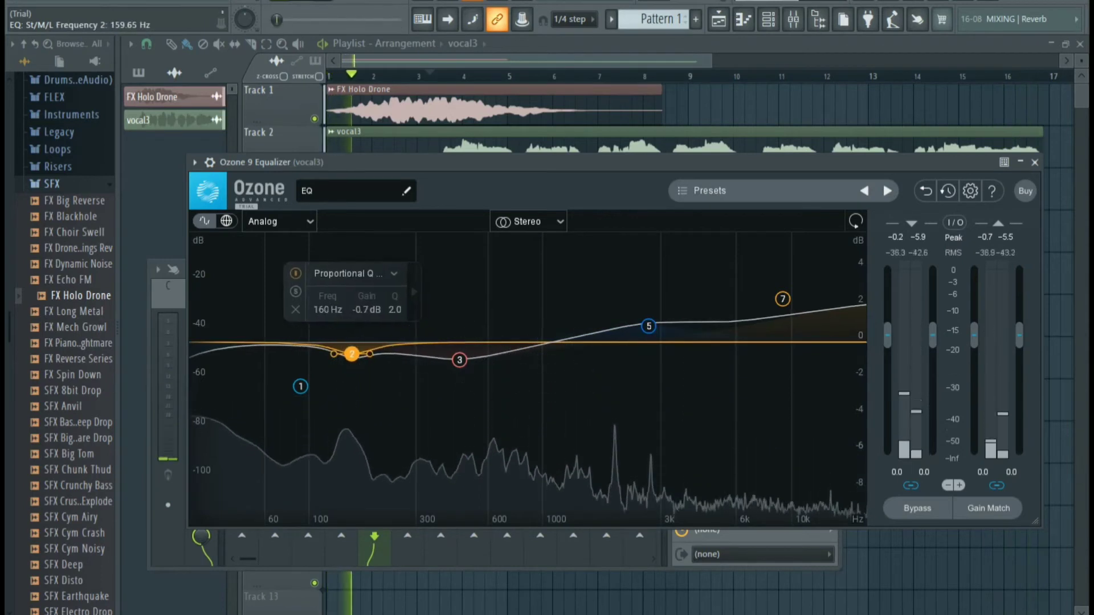
# Step: Set equalizer band 3 to -1.4 dB at 506 Hz and play the vocal
pyautogui.click(460, 360)
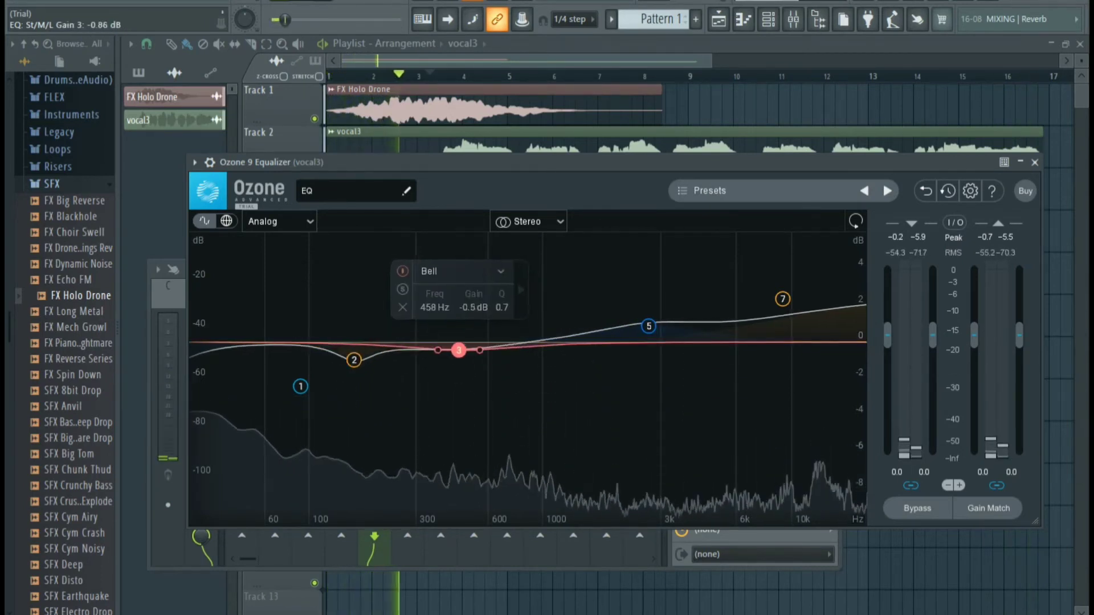
pyautogui.moveTo(459, 360); pyautogui.dragTo(469, 367)
pyautogui.press('space')
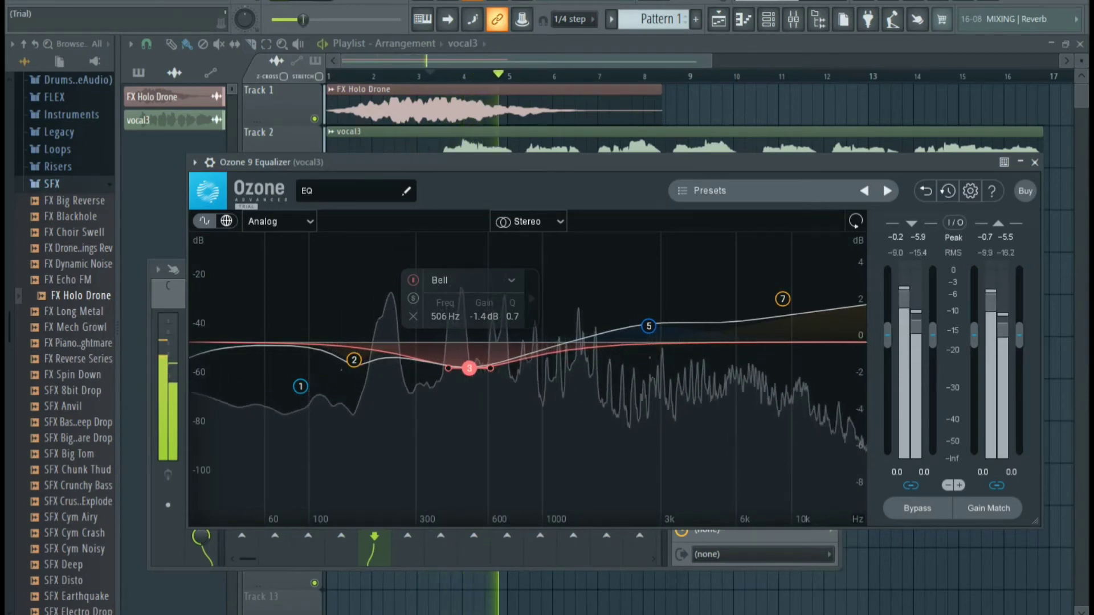
# Step: Set band 2 to -0.9 dB at 188 Hz and band 3 to -1.1 dB at 451 Hz, stop playback and close the equalizer
pyautogui.moveTo(354, 360); pyautogui.dragTo(365, 359)
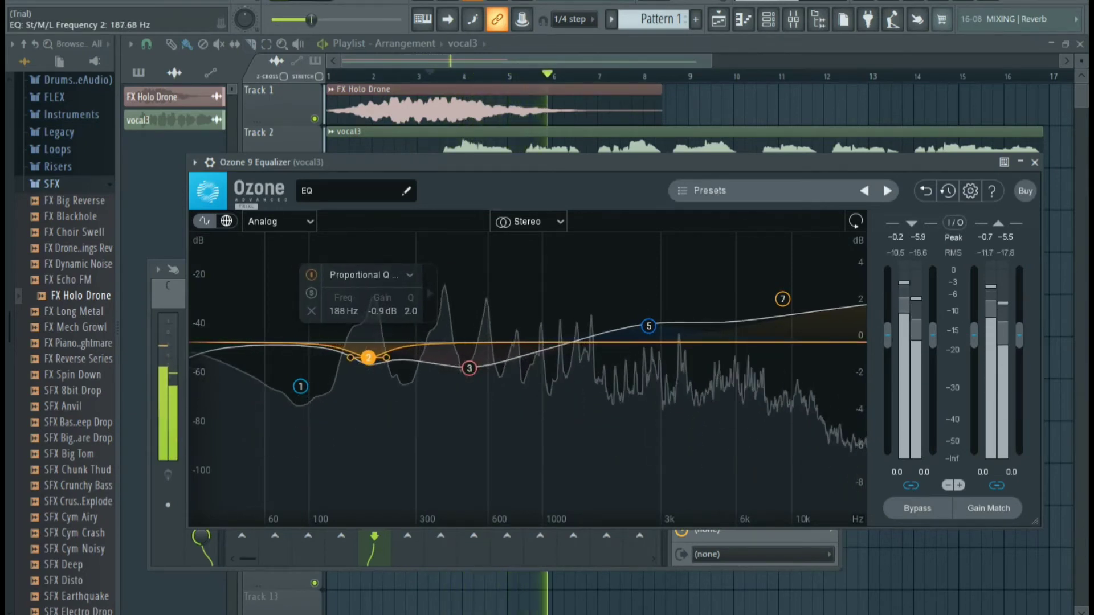
pyautogui.moveTo(469, 367)
pyautogui.mouseDown()
pyautogui.moveTo(415, 363)
pyautogui.moveTo(457, 362)
pyautogui.mouseUp()
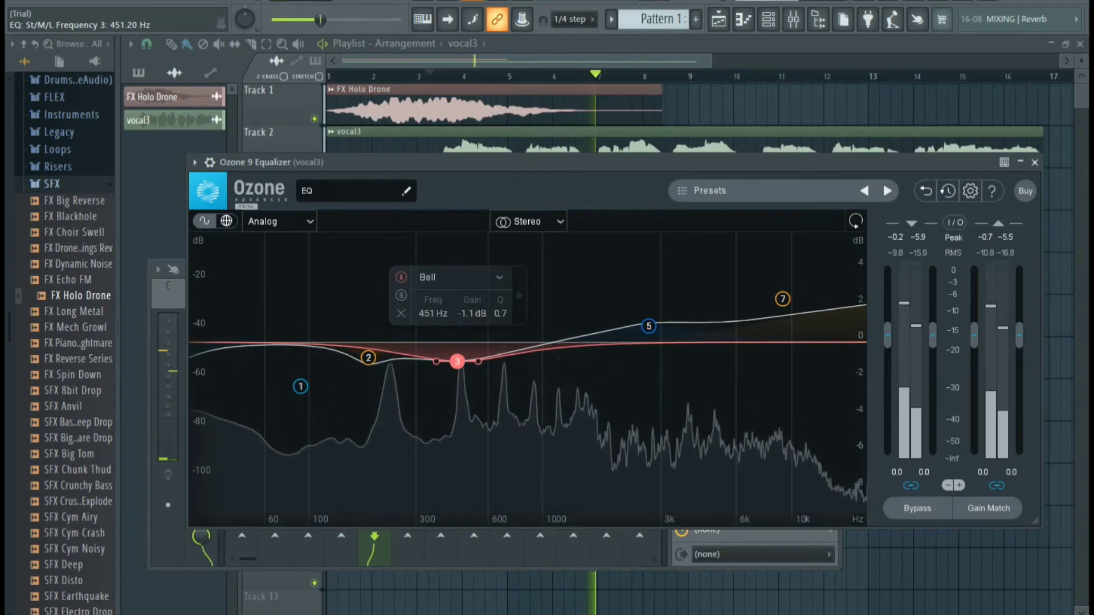
pyautogui.press('space')
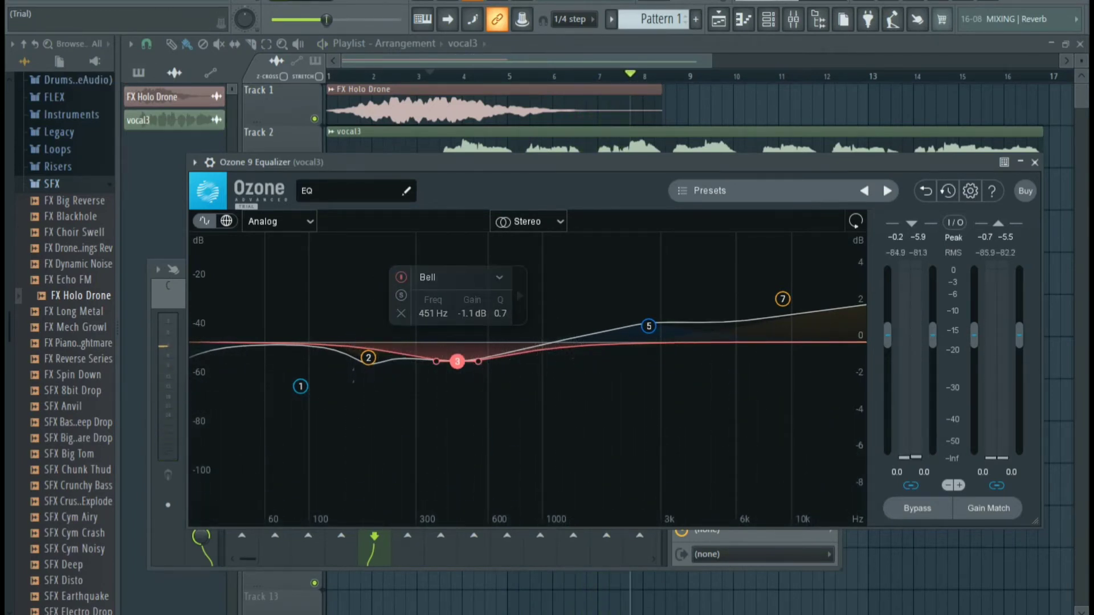
pyautogui.click(1035, 163)
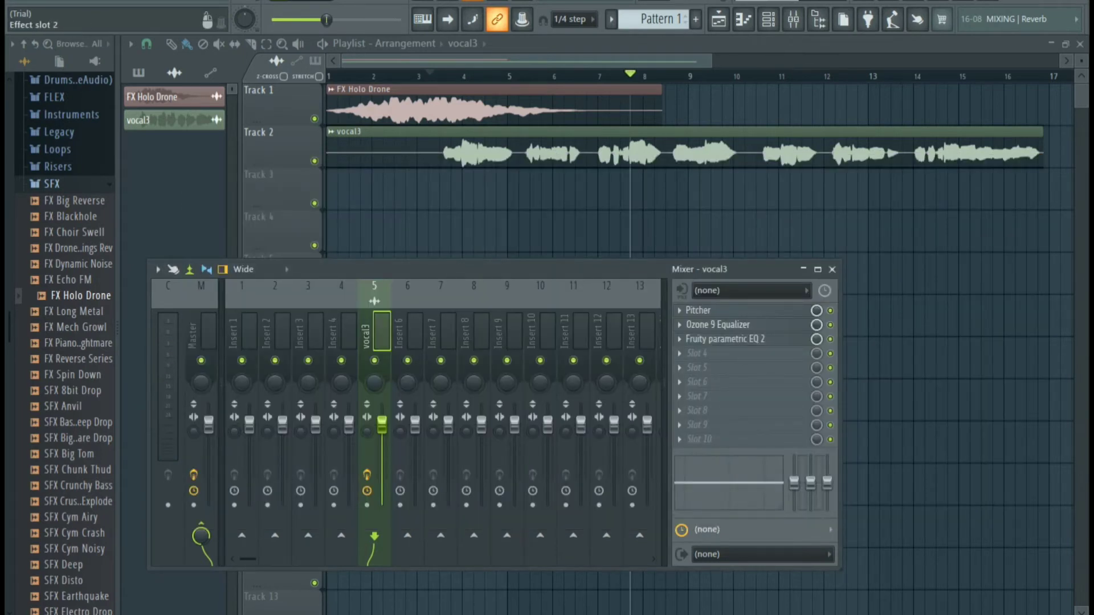
# Step: Delete Fruity Parametric EQ 2 from the third effect slot of the vocal3 mixer track
pyautogui.click(679, 340)
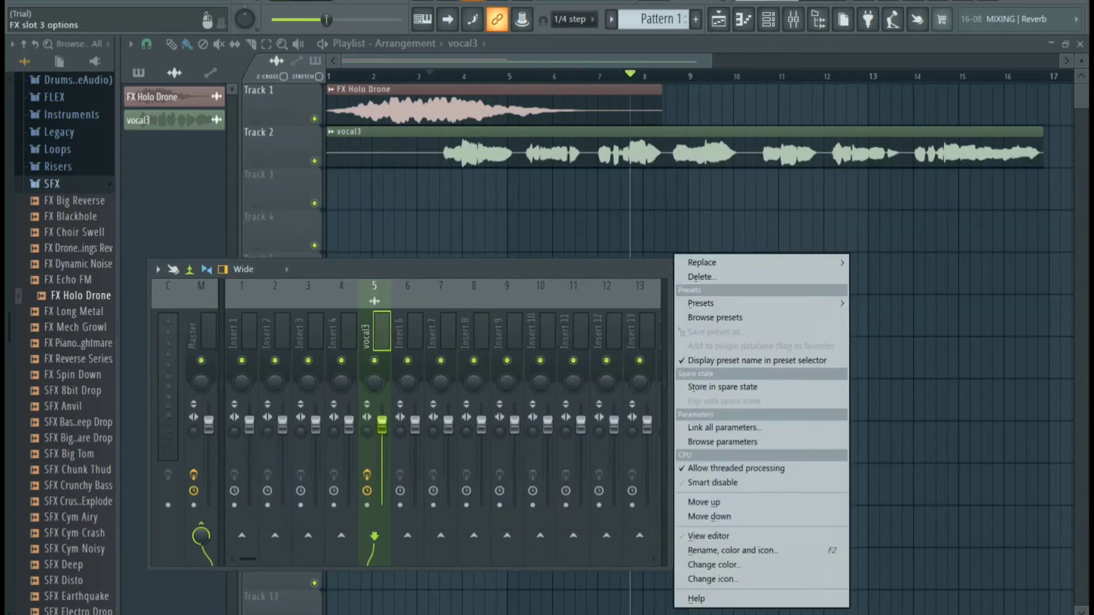
pyautogui.click(700, 277)
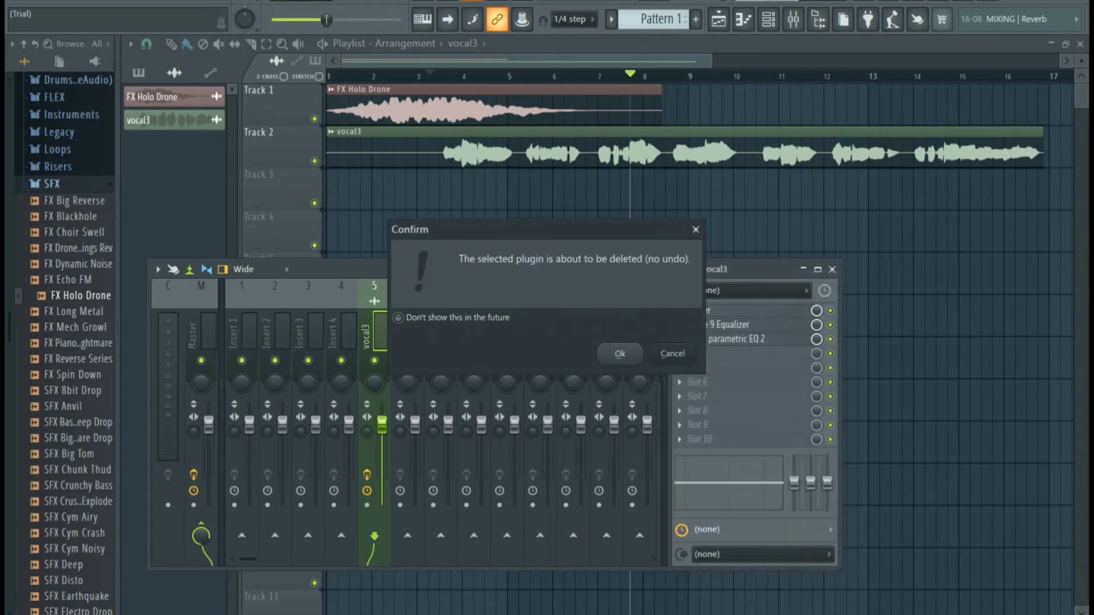
pyautogui.click(620, 353)
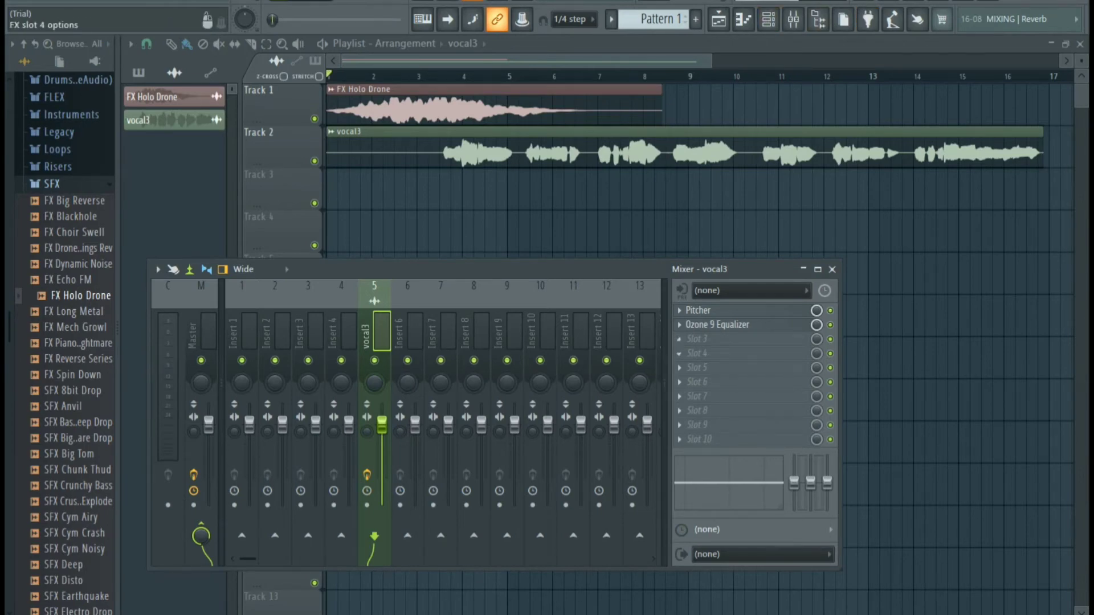
# Step: Add Maximus to the fourth effect slot of the vocal3 mixer track
pyautogui.click(680, 354)
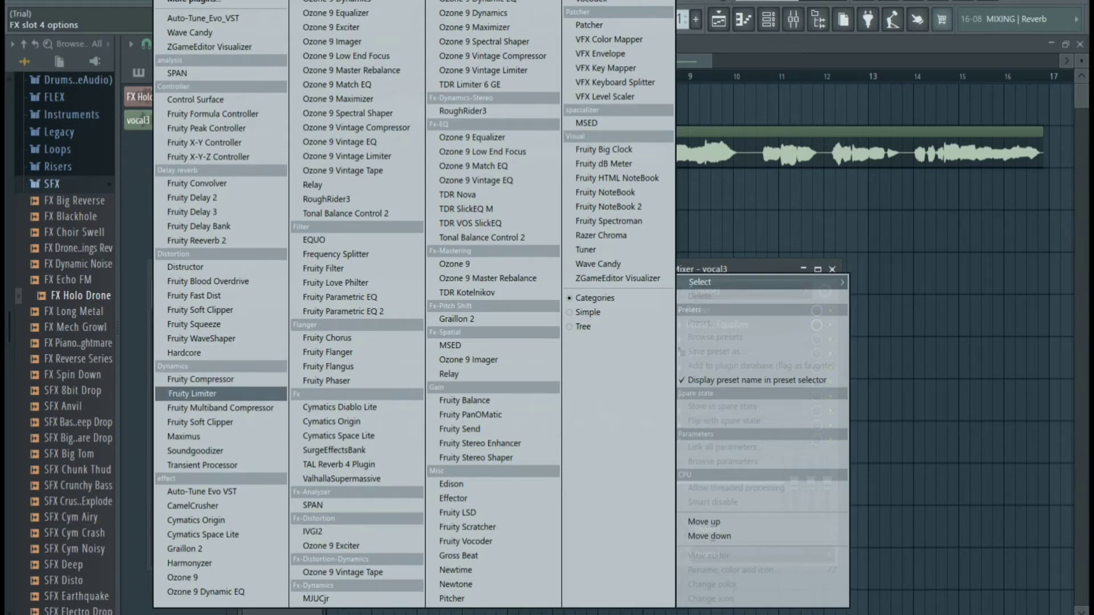
pyautogui.click(184, 436)
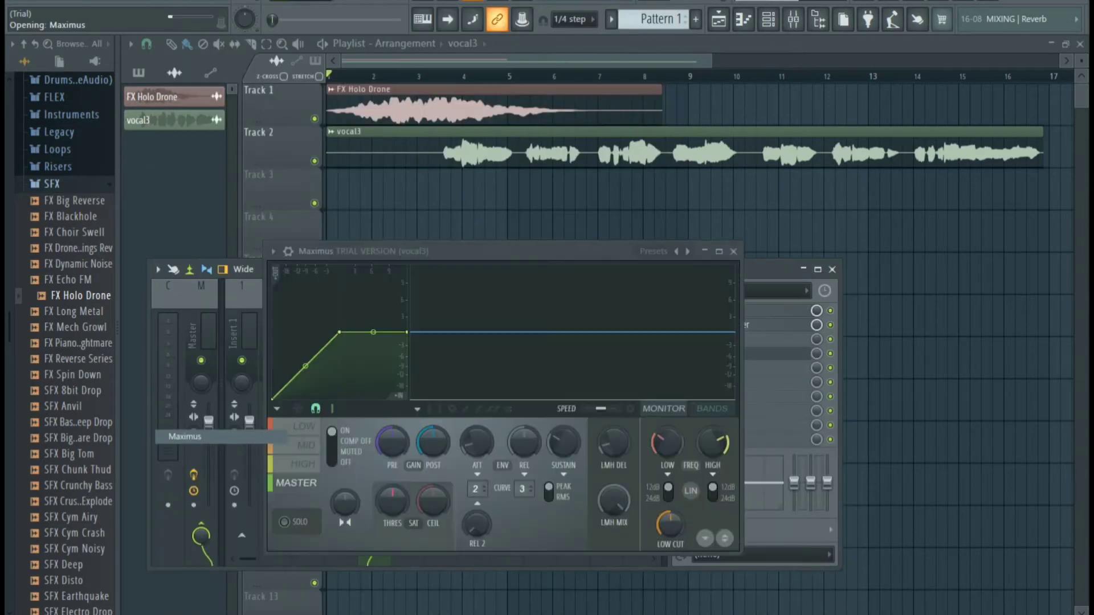
pyautogui.moveTo(501, 251); pyautogui.dragTo(514, 199)
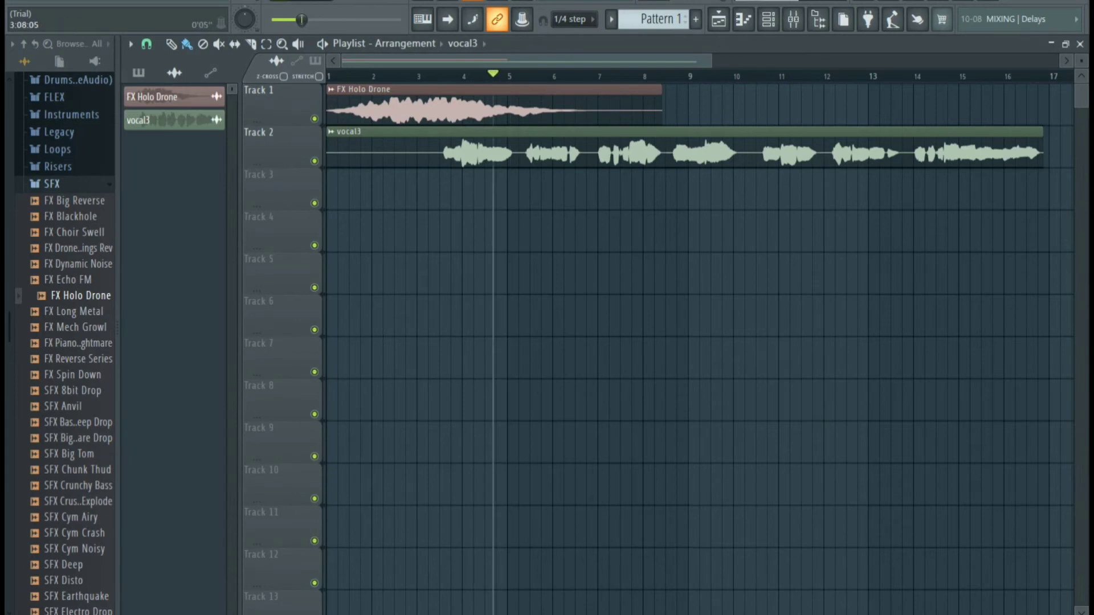
# Step: Select the playlist range from about bar 3.5 to 8.5 and audition that section with Maximus open
pyautogui.moveTo(438, 76); pyautogui.dragTo(659, 76)
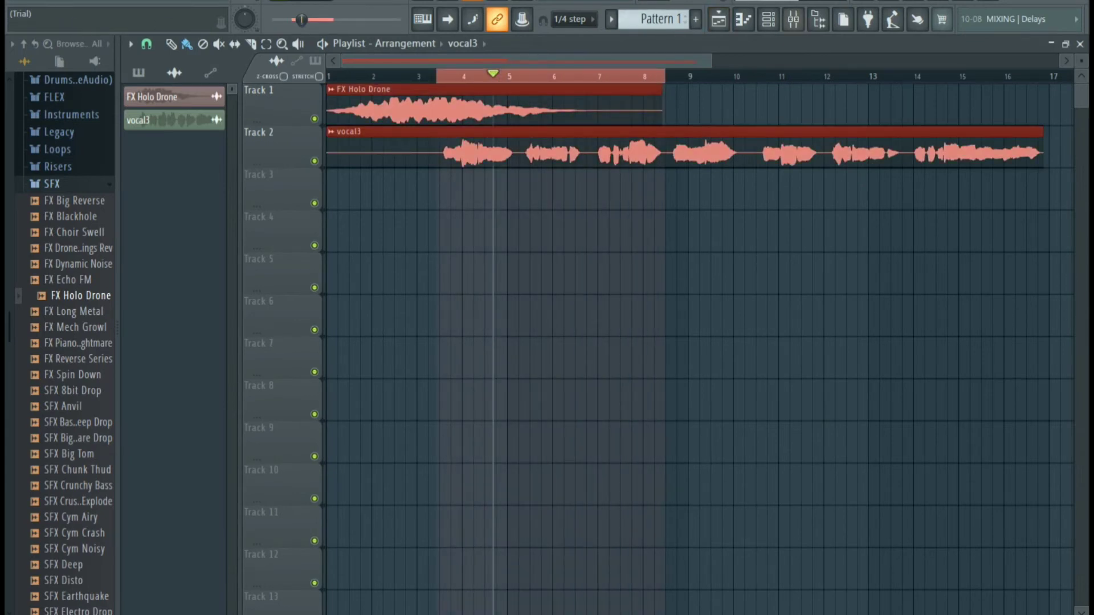
pyautogui.click(794, 19)
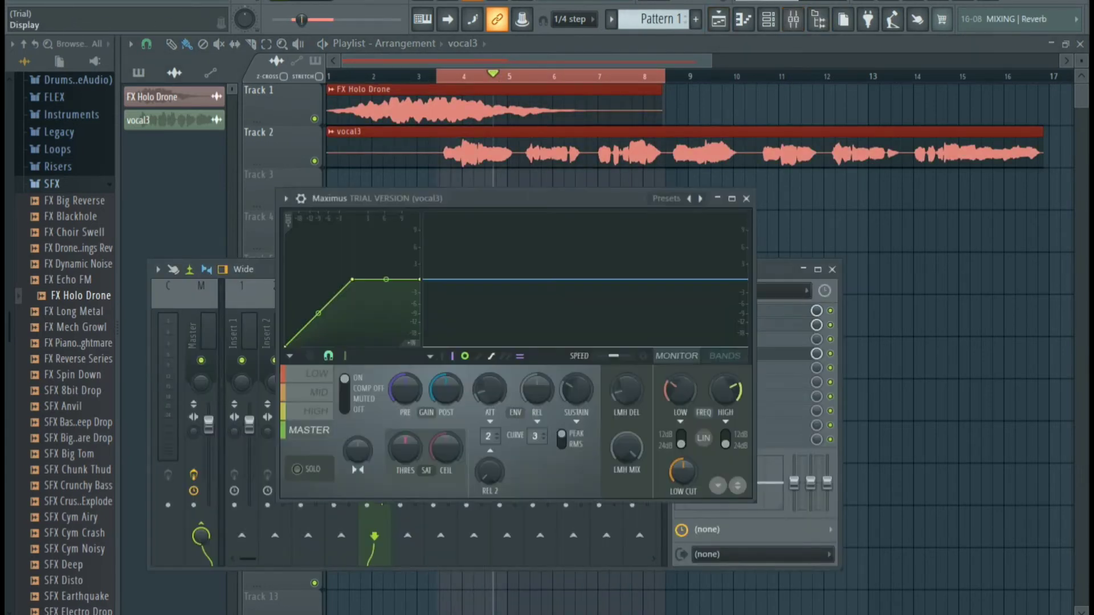
pyautogui.press('space')
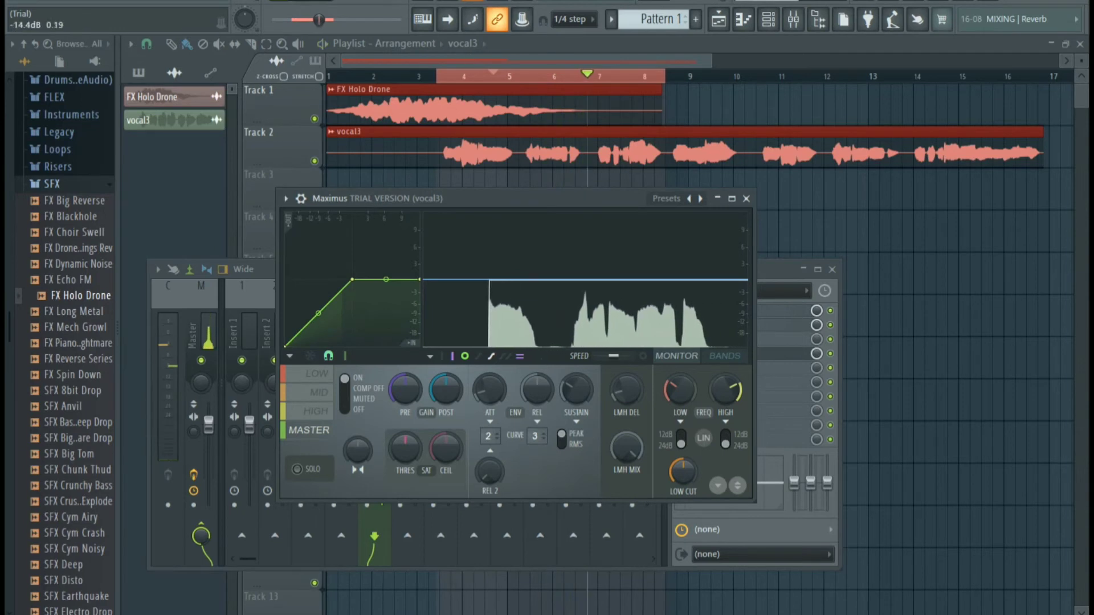
pyautogui.press('space')
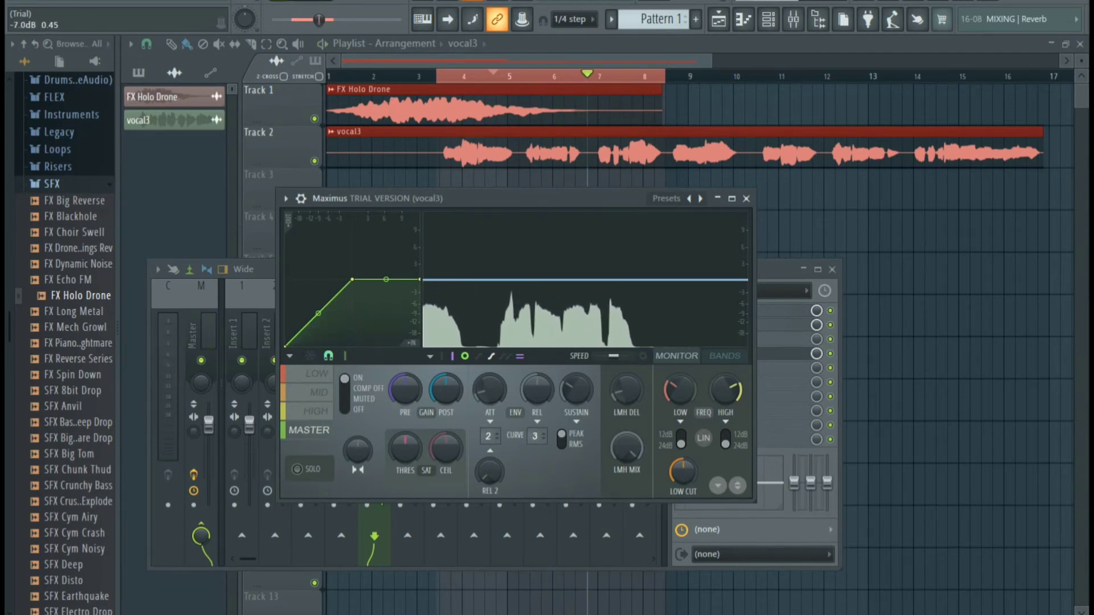
# Step: Lower the pre gain of the Maximus master band while auditioning the selected section, and adjust the low band's gain
pyautogui.moveTo(405, 389)
pyautogui.mouseDown()
pyautogui.moveTo(404, 410)
pyautogui.moveTo(404, 387)
pyautogui.mouseUp()
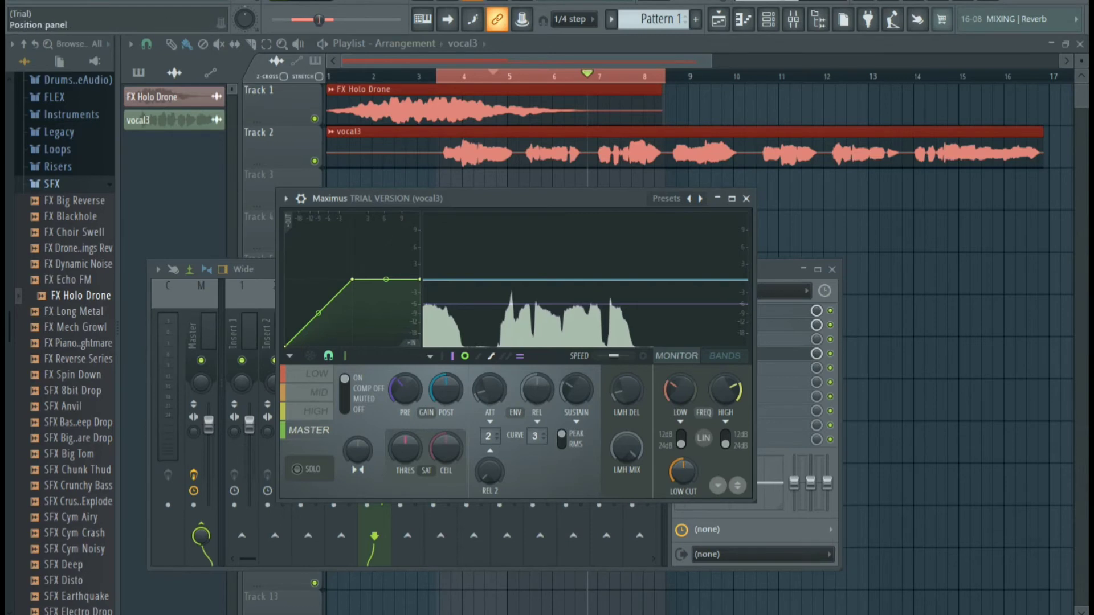
pyautogui.press('space')
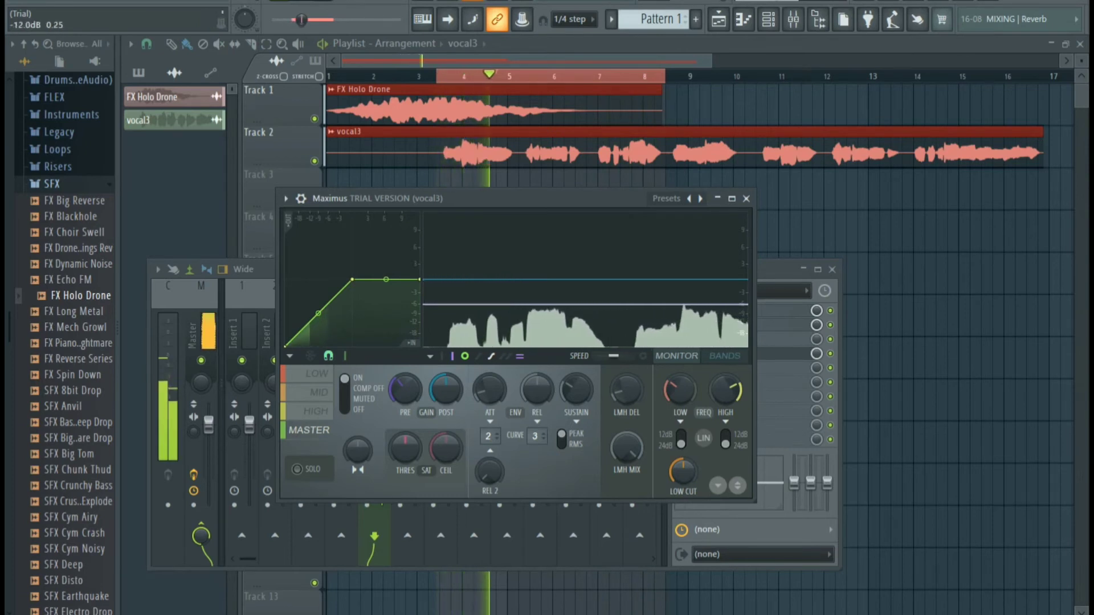
pyautogui.moveTo(405, 390); pyautogui.dragTo(405, 397)
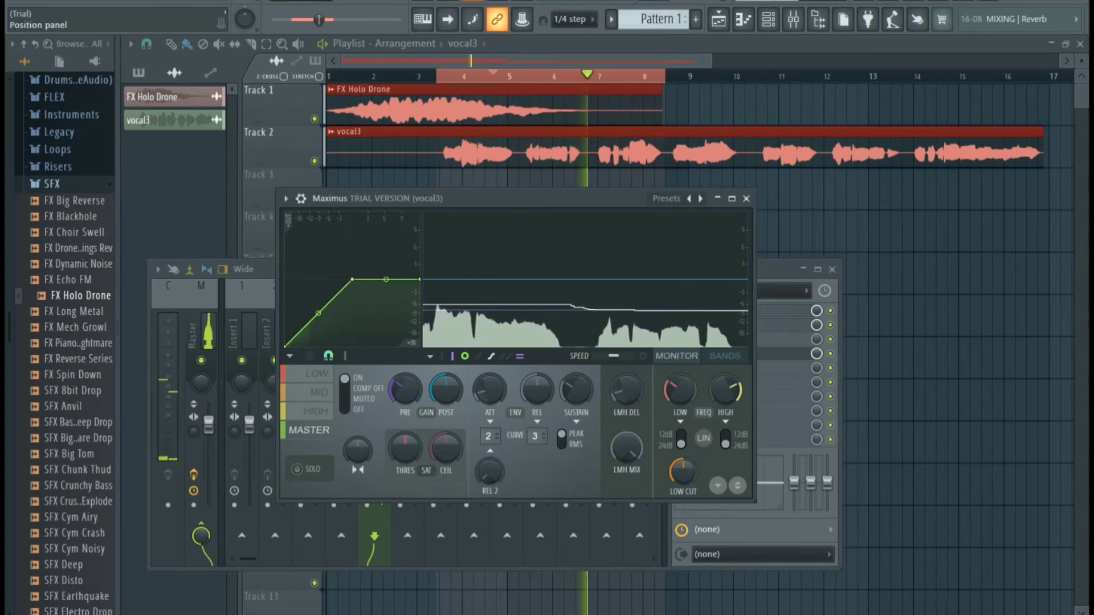
pyautogui.press('space')
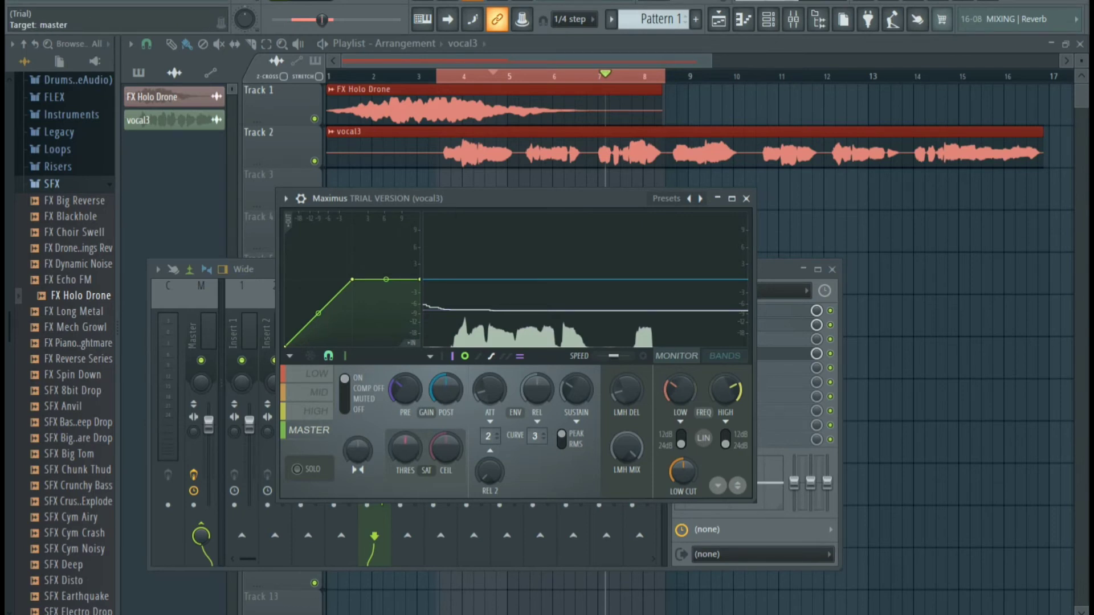
pyautogui.click(317, 374)
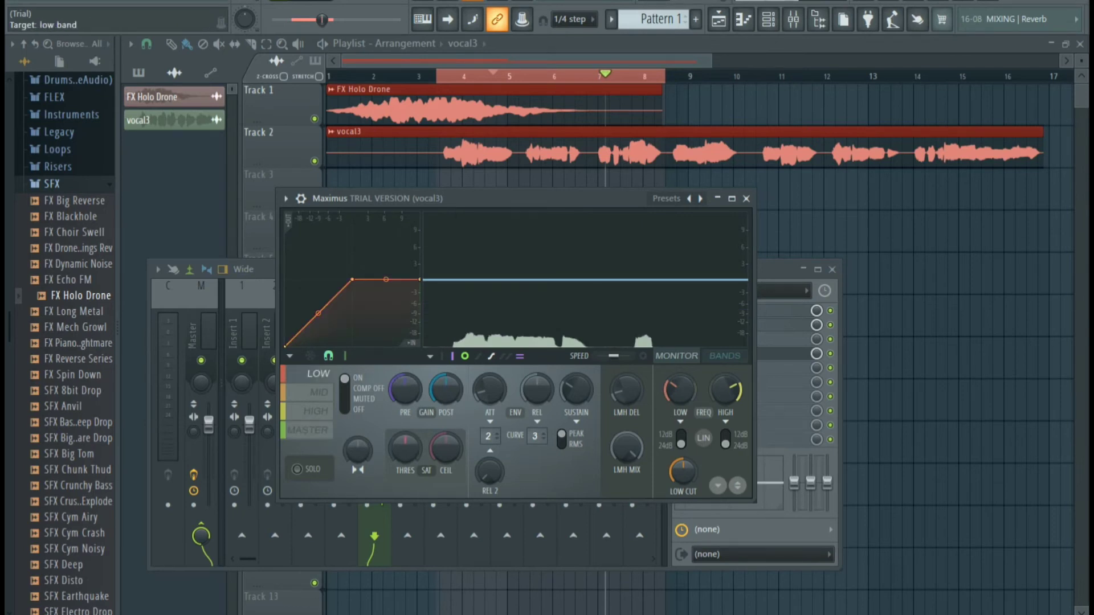
pyautogui.moveTo(405, 390); pyautogui.dragTo(446, 387)
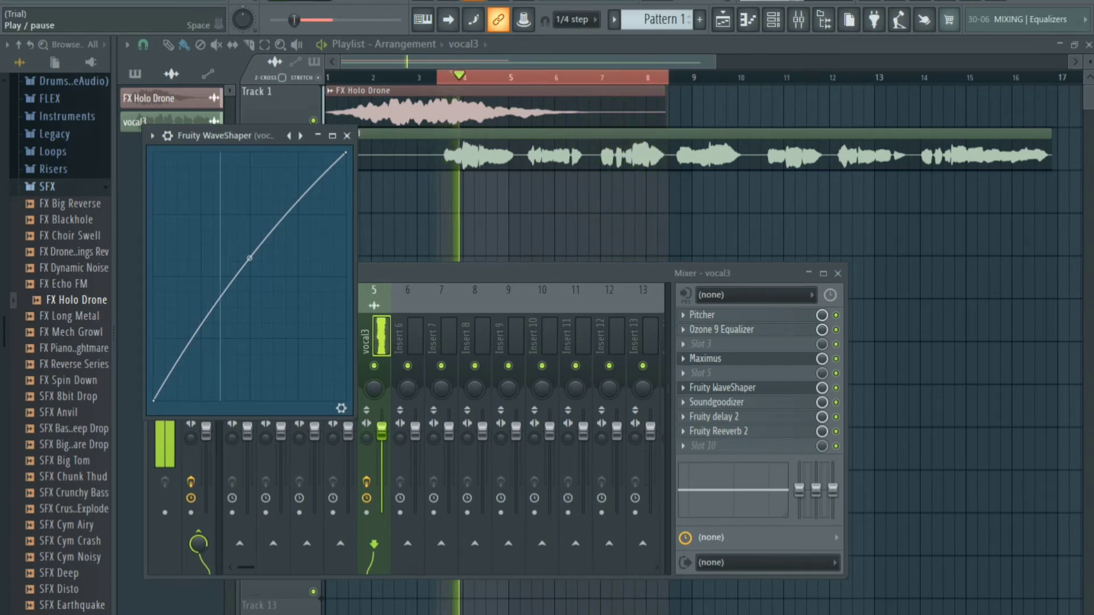
# Step: Raise the midpoint of the Fruity WaveShaper curve slightly during playback, and close the WaveShaper
pyautogui.moveTo(250, 258)
pyautogui.mouseDown()
pyautogui.moveTo(250, 188)
pyautogui.moveTo(249, 250)
pyautogui.mouseUp()
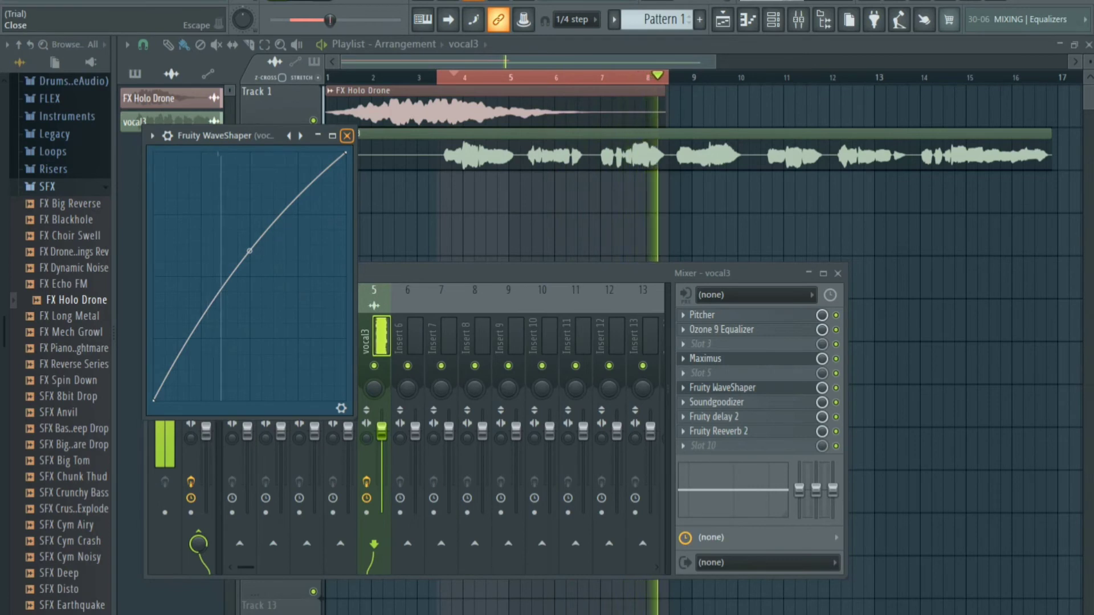
pyautogui.click(346, 136)
pyautogui.press('space')
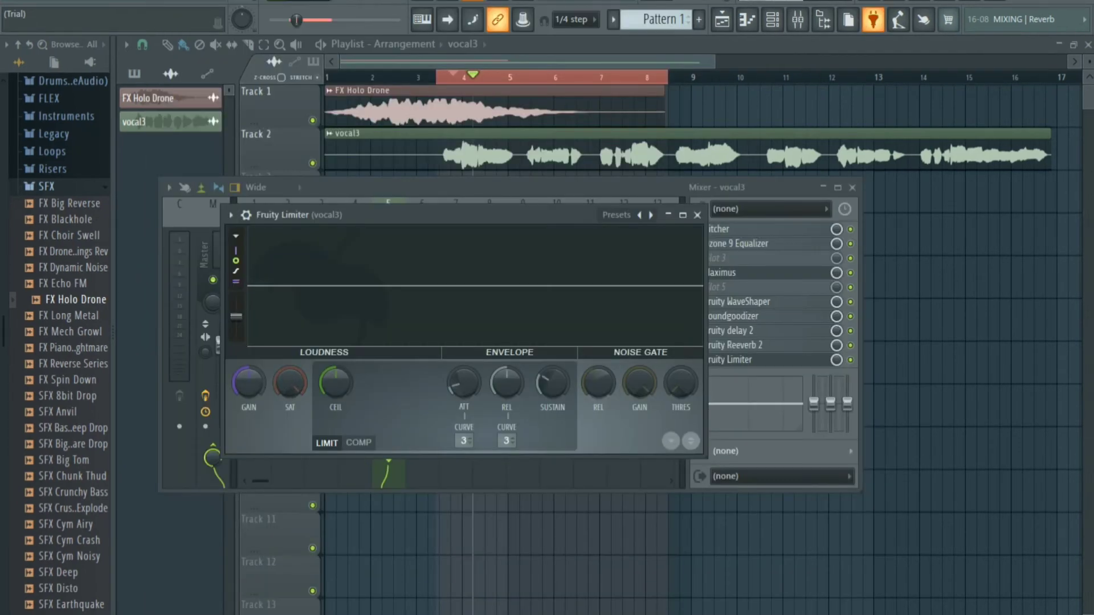
# Step: Switch Fruity Limiter to compressor mode and raise its gain while the selected section plays
pyautogui.click(358, 443)
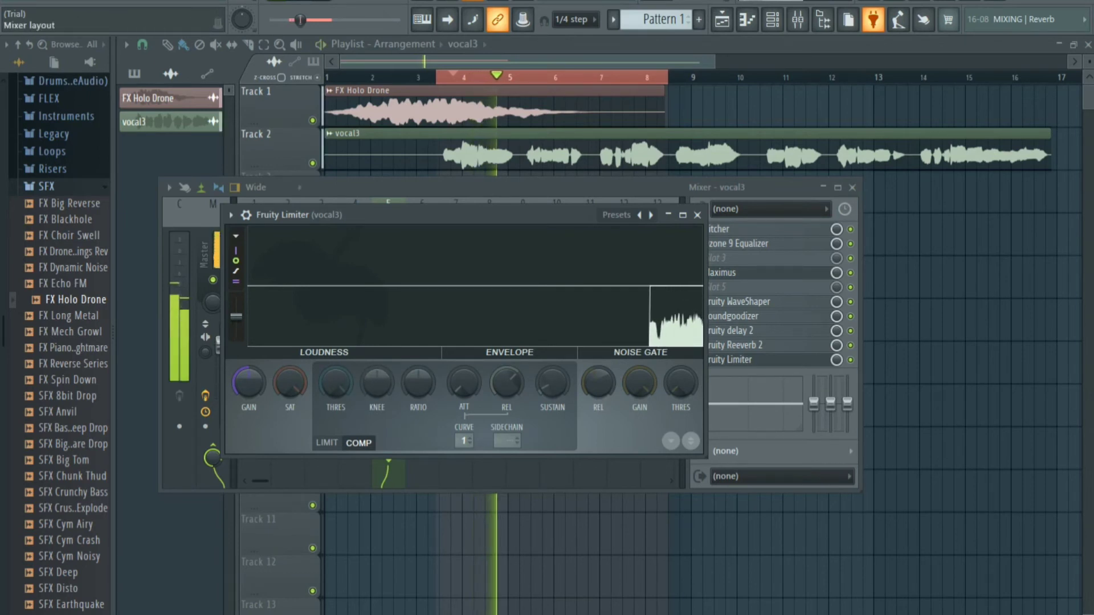
pyautogui.moveTo(249, 383); pyautogui.dragTo(249, 363)
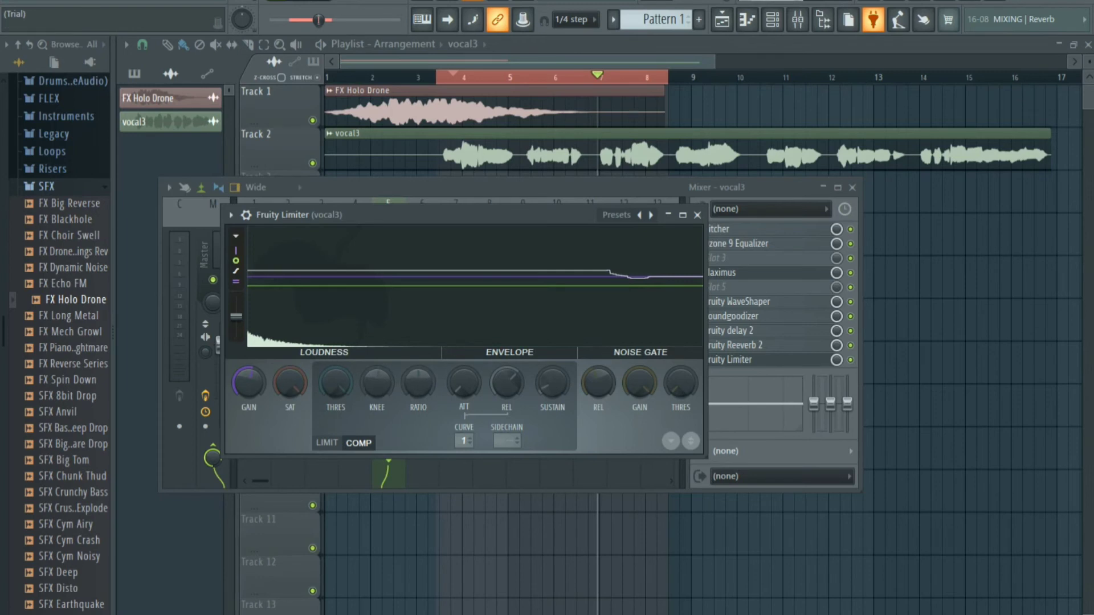
# Step: In Fruity Limiter's limiting mode, adjust the ceiling and saturation and set the attack time to about 2.36 ms
pyautogui.click(327, 442)
pyautogui.moveTo(336, 383); pyautogui.dragTo(290, 393)
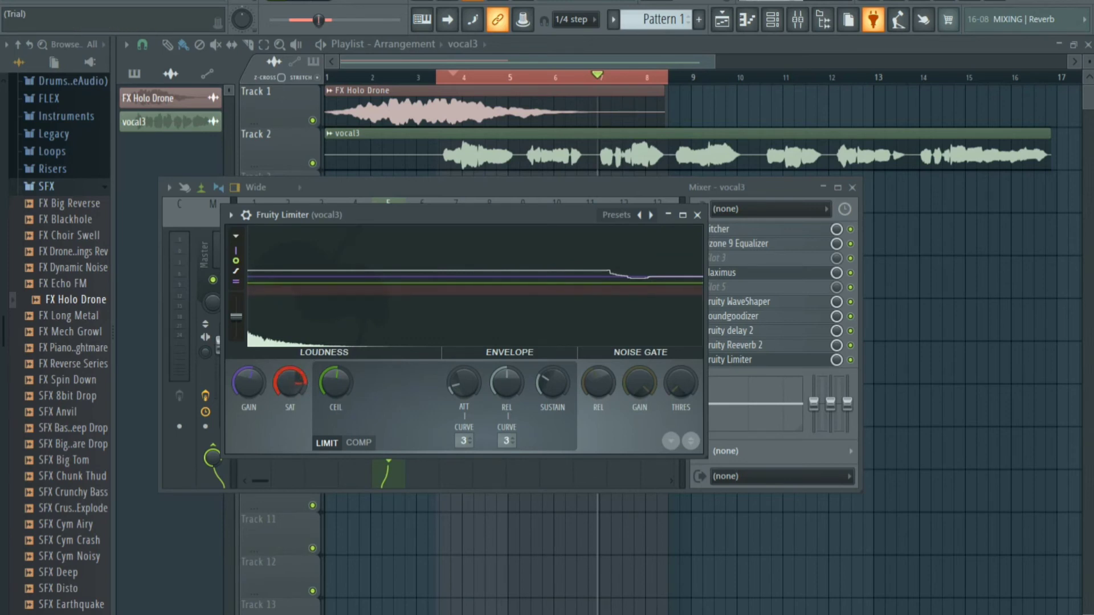
pyautogui.moveTo(464, 382); pyautogui.dragTo(464, 388)
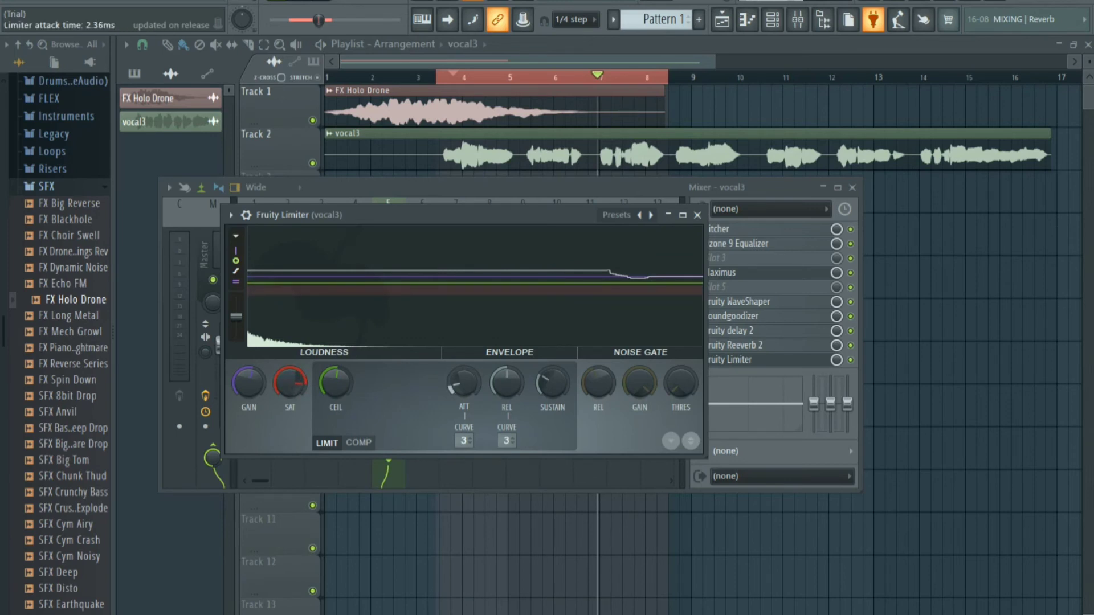
# Step: In Fruity Limiter's compressor mode, lower the threshold and adjust the knee and ratio, and close the limiter and mixer
pyautogui.click(359, 443)
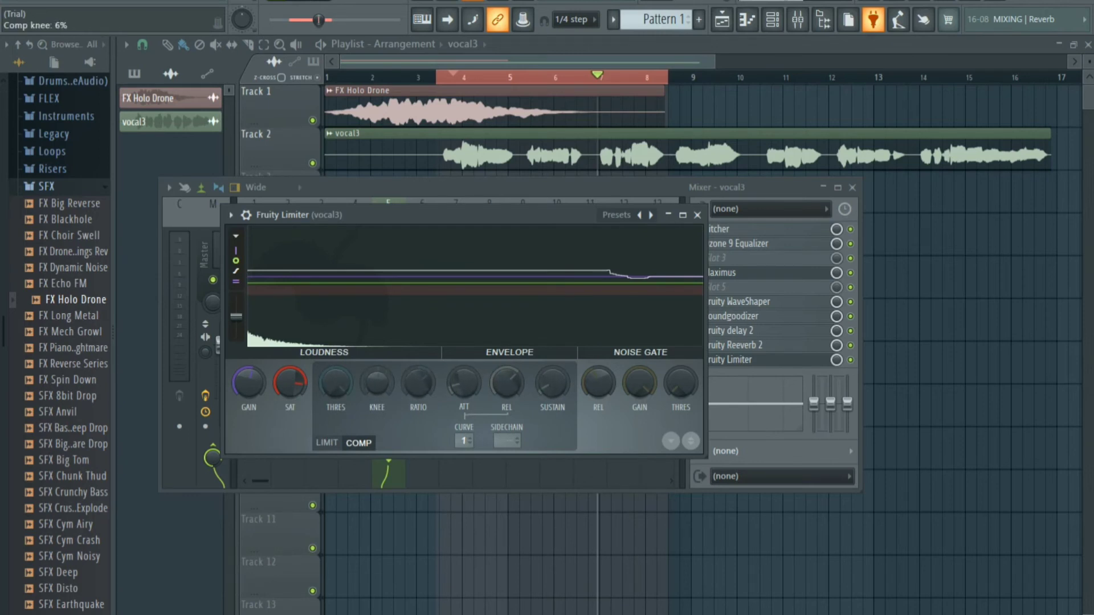
pyautogui.moveTo(336, 383); pyautogui.dragTo(336, 423)
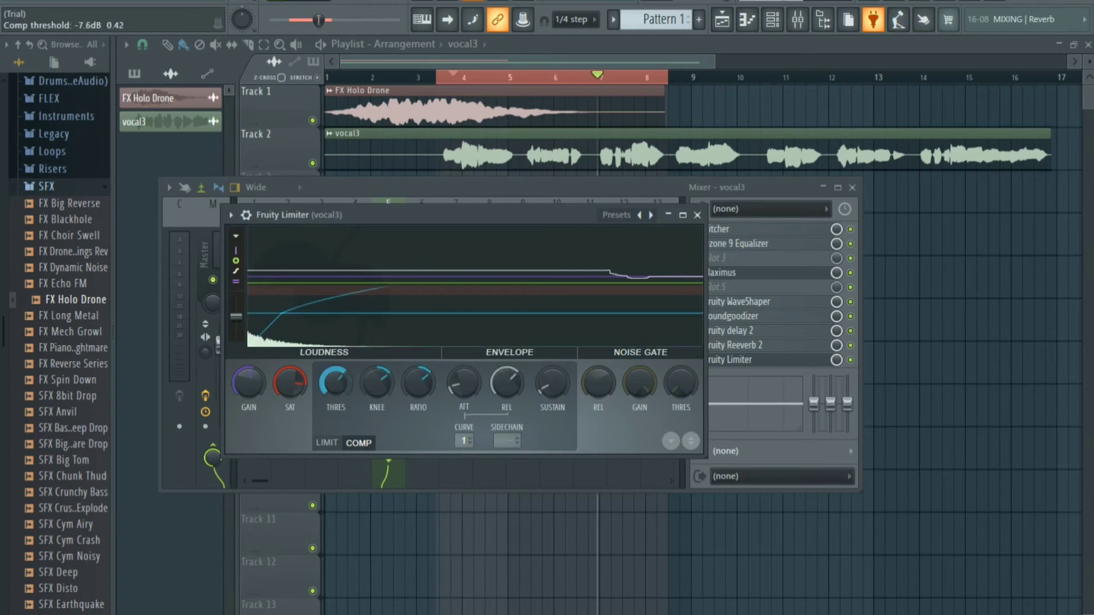
pyautogui.moveTo(335, 383)
pyautogui.mouseDown()
pyautogui.moveTo(335, 394)
pyautogui.moveTo(335, 380)
pyautogui.mouseUp()
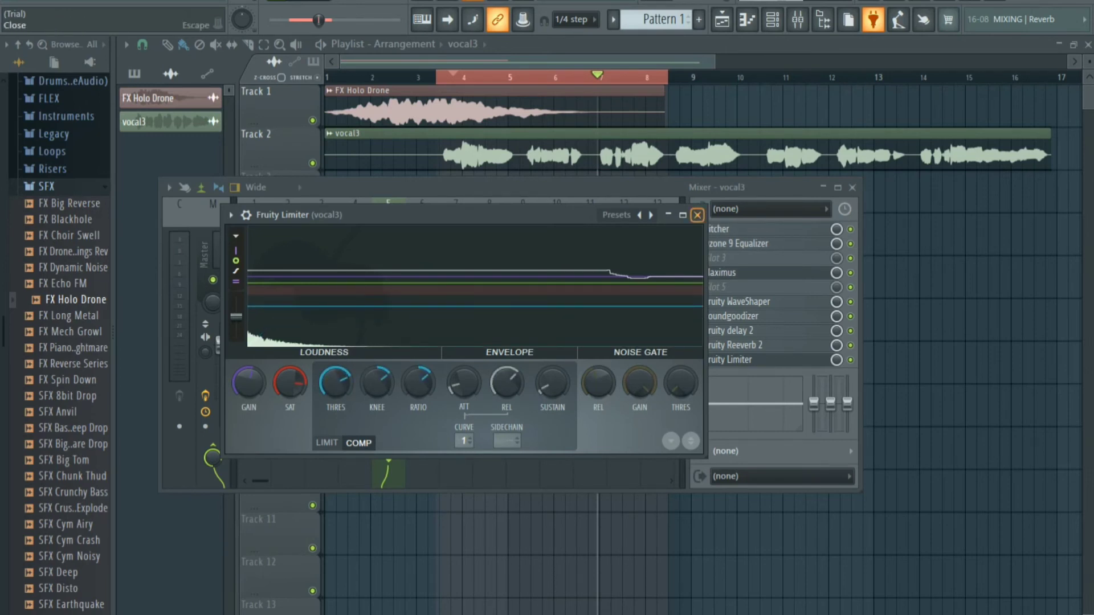
pyautogui.click(696, 215)
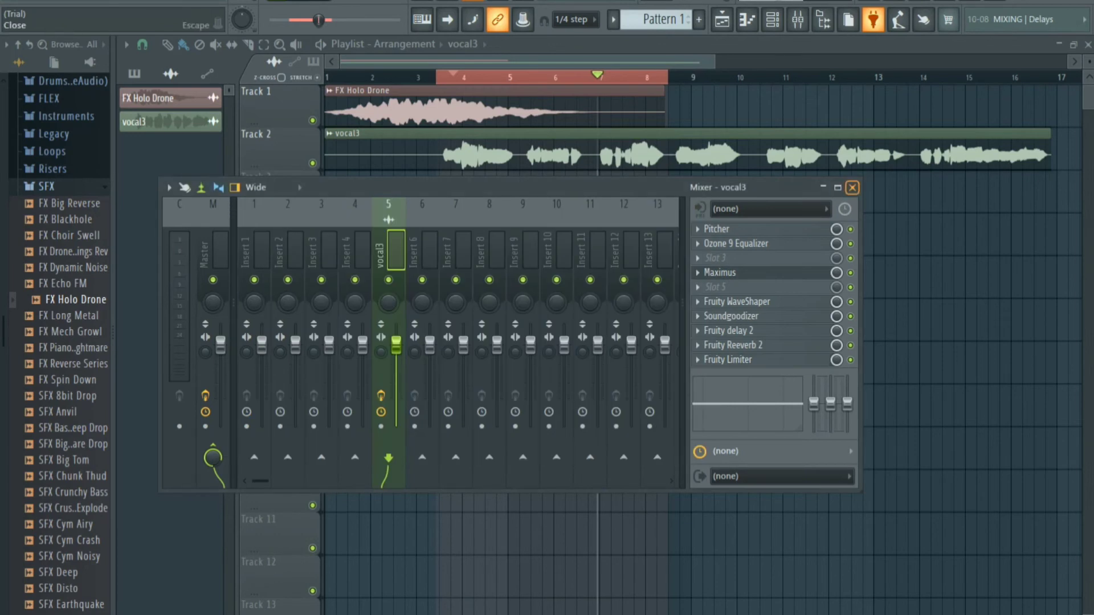
pyautogui.click(852, 187)
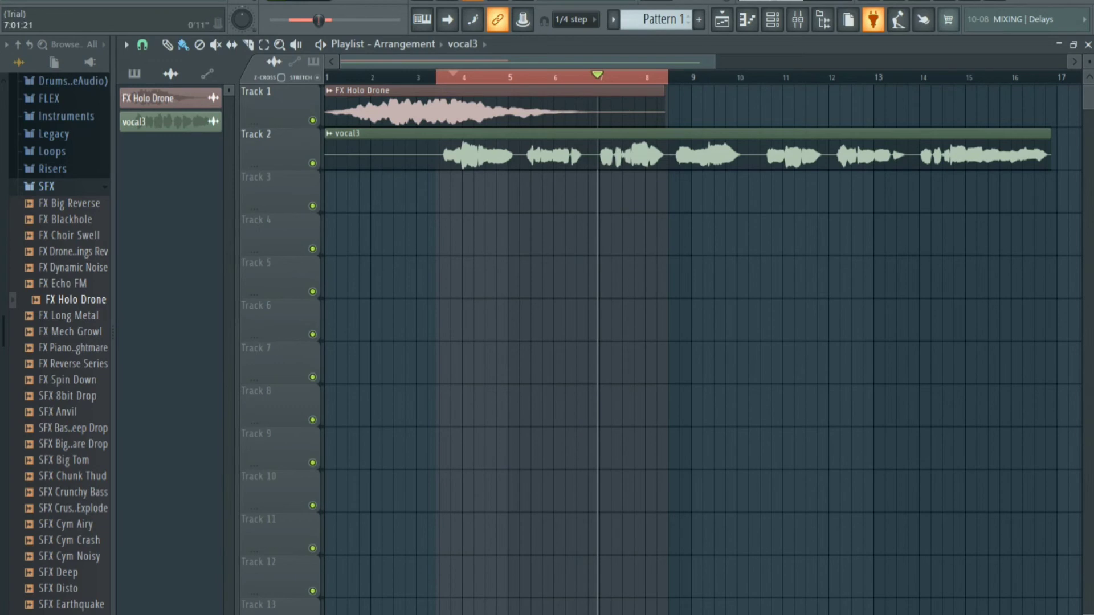
# Step: Open Soundgoodizer on the vocal3 mixer track, try modes A and C, raise its amount slightly, select mode D, and close it
pyautogui.moveTo(596, 77); pyautogui.dragTo(419, 76)
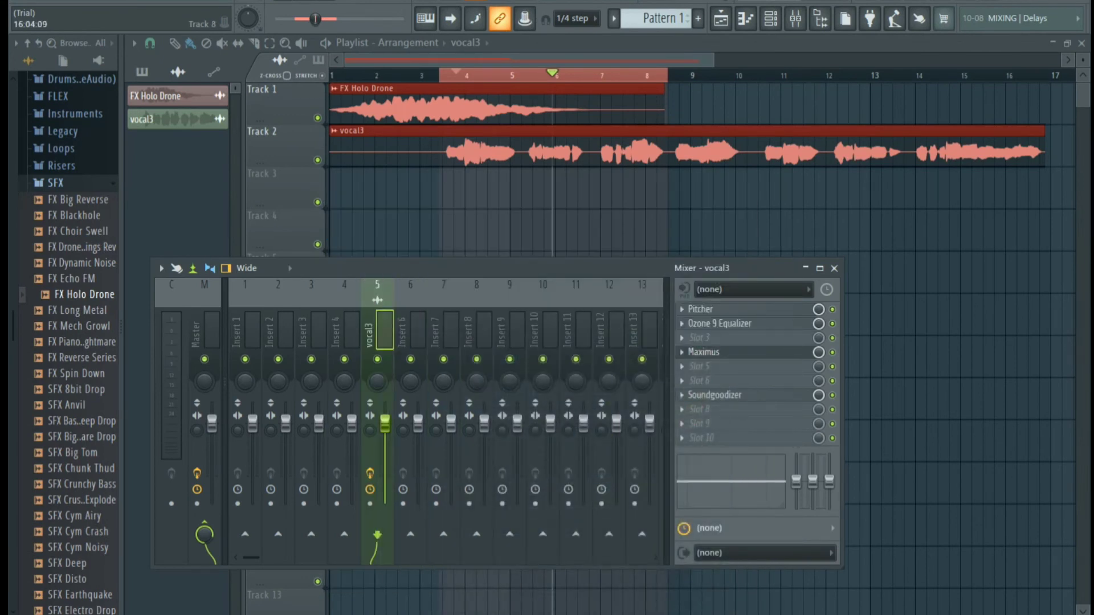
pyautogui.click(715, 396)
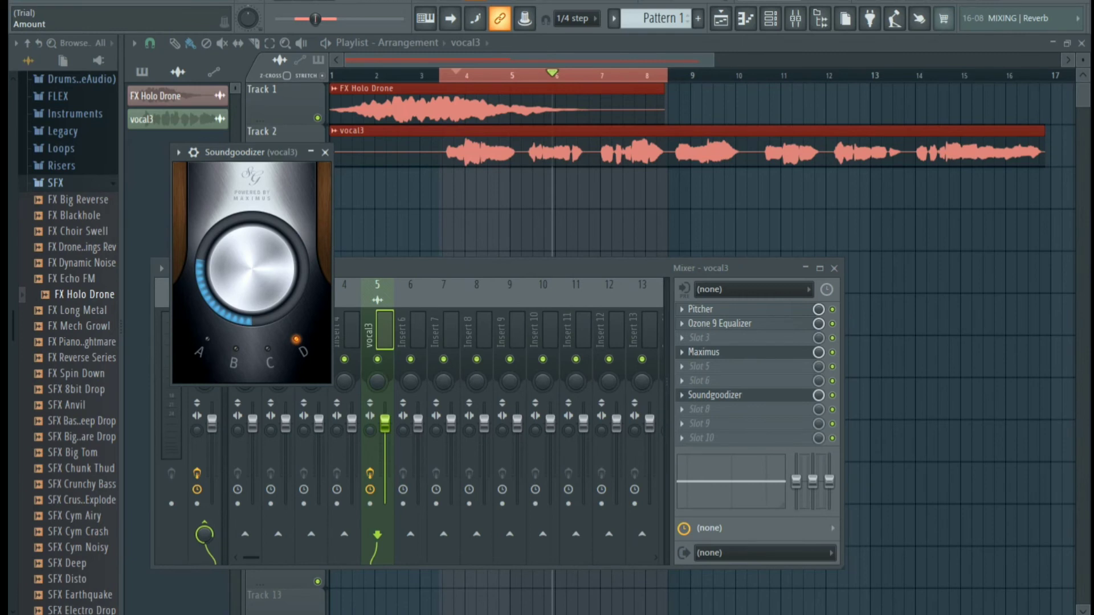
pyautogui.click(207, 340)
pyautogui.moveTo(252, 269); pyautogui.dragTo(252, 254)
pyautogui.click(268, 349)
pyautogui.click(296, 341)
pyautogui.click(324, 152)
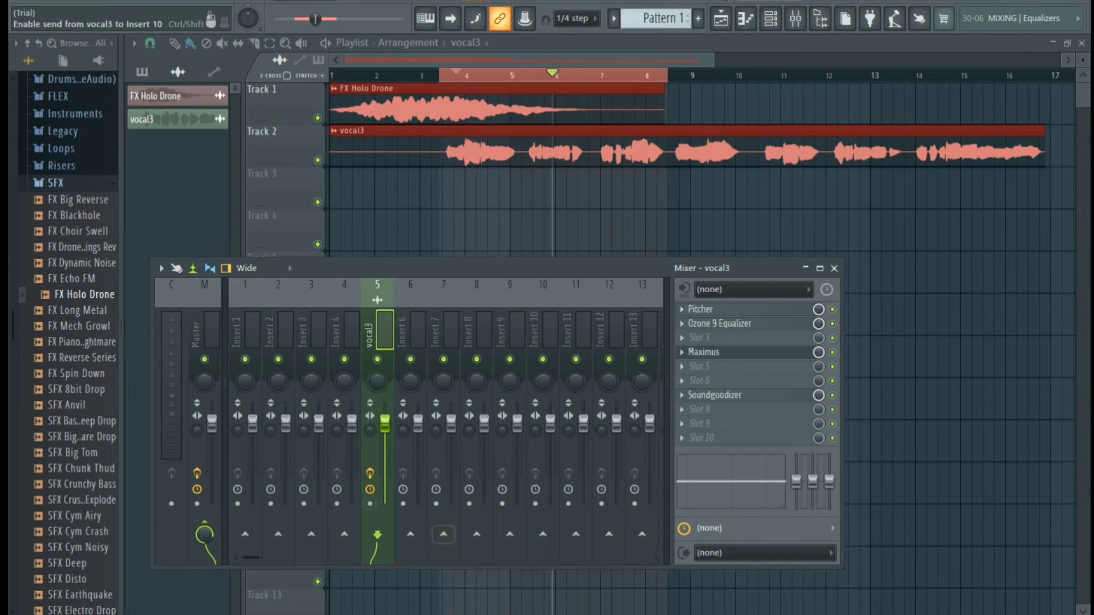
# Step: Add Fruity Delay 2 after Soundgoodizer, lower its dry and input volumes, and set the feedback cutoff to about 52%
pyautogui.click(682, 423)
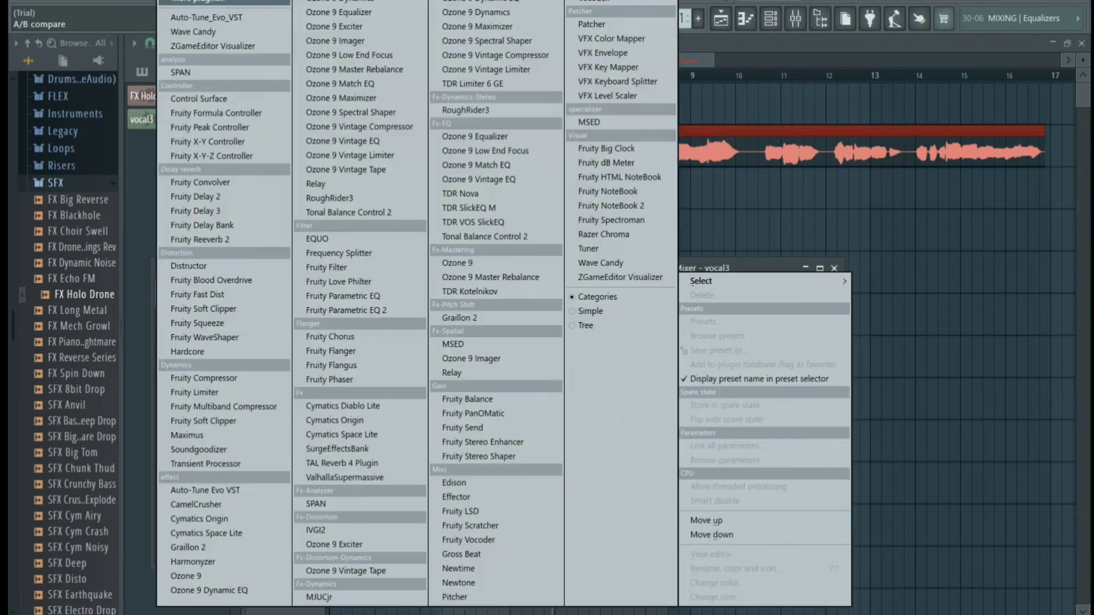
pyautogui.moveTo(719, 281)
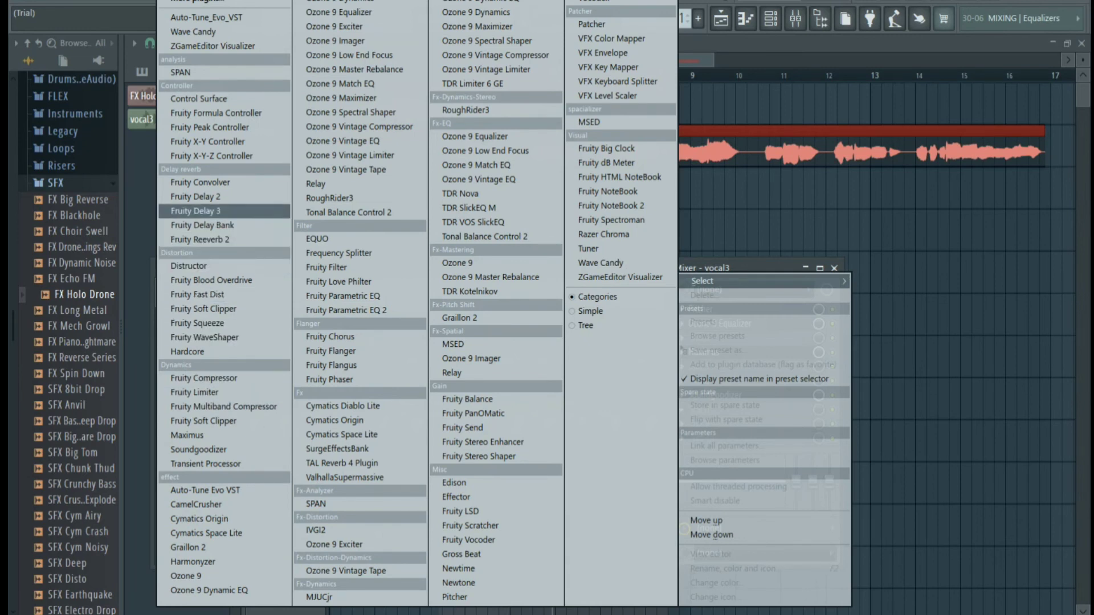
pyautogui.click(197, 197)
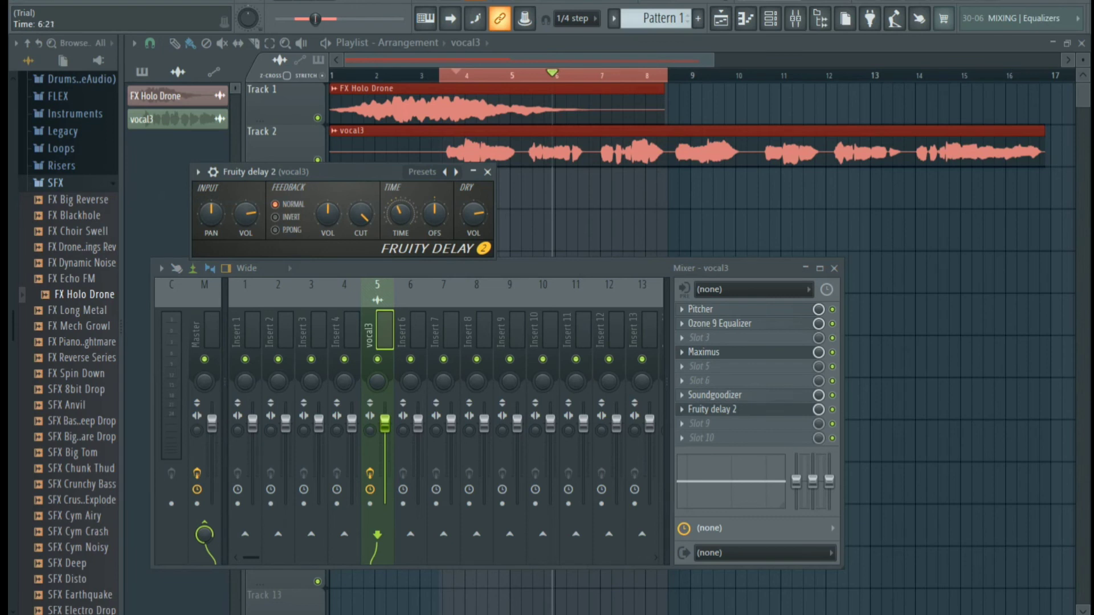
pyautogui.moveTo(474, 215); pyautogui.dragTo(473, 236)
pyautogui.moveTo(245, 214); pyautogui.dragTo(246, 237)
pyautogui.moveTo(360, 214); pyautogui.dragTo(360, 242)
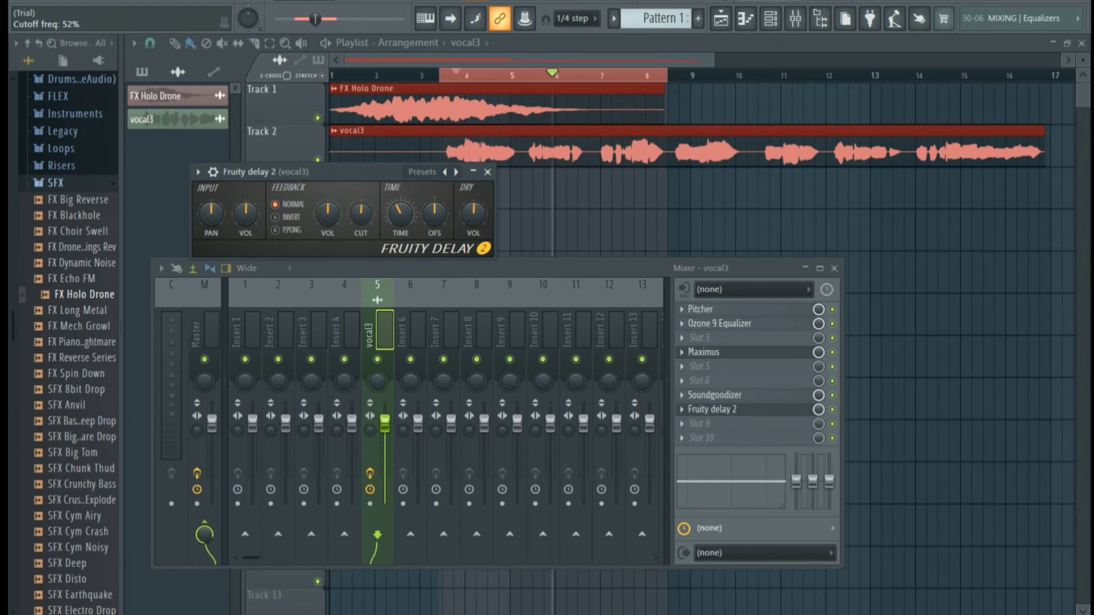
# Step: During playback of the selected section, raise the delay's dry and input volumes and shorten its time, then close the delay and stop playback
pyautogui.press('space')
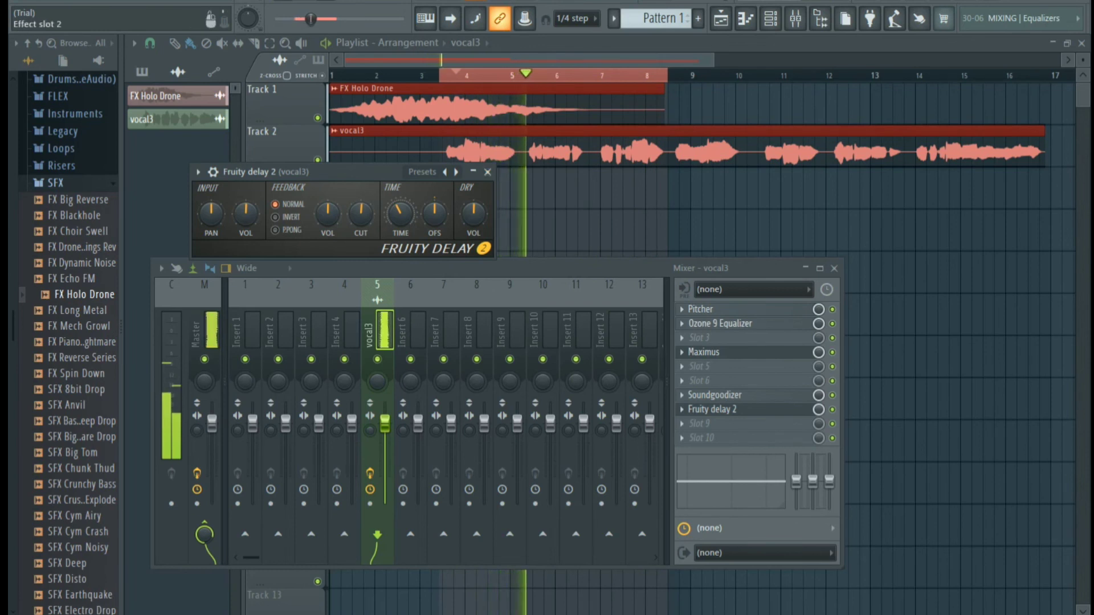
pyautogui.moveTo(473, 214); pyautogui.dragTo(473, 192)
pyautogui.moveTo(246, 214)
pyautogui.mouseDown()
pyautogui.moveTo(246, 200)
pyautogui.moveTo(245, 209)
pyautogui.mouseUp()
pyautogui.moveTo(401, 214); pyautogui.dragTo(361, 197)
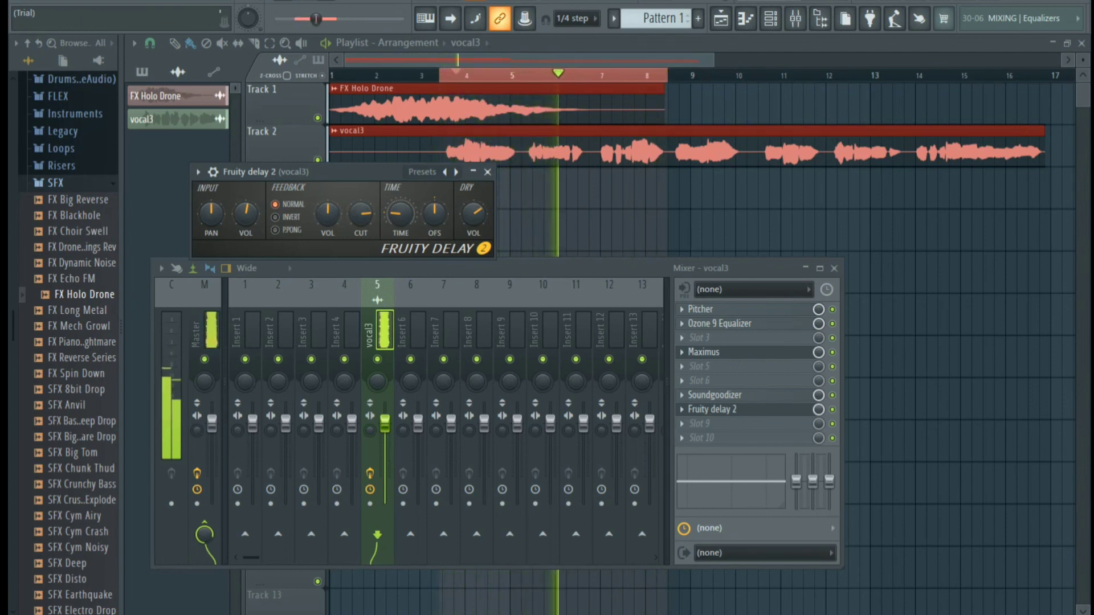
pyautogui.click(487, 172)
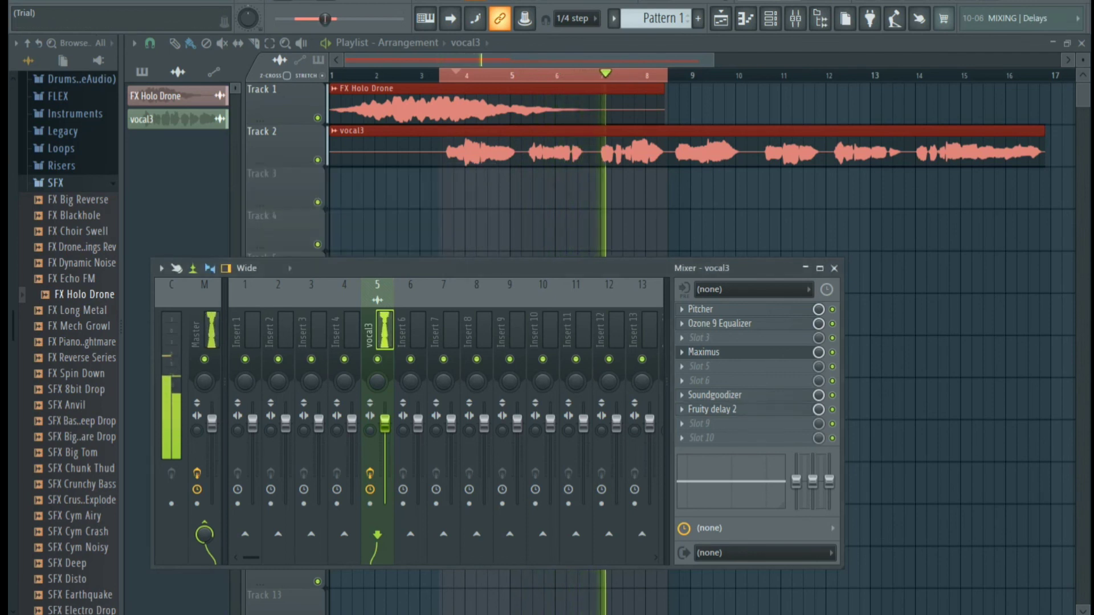
pyautogui.press('space')
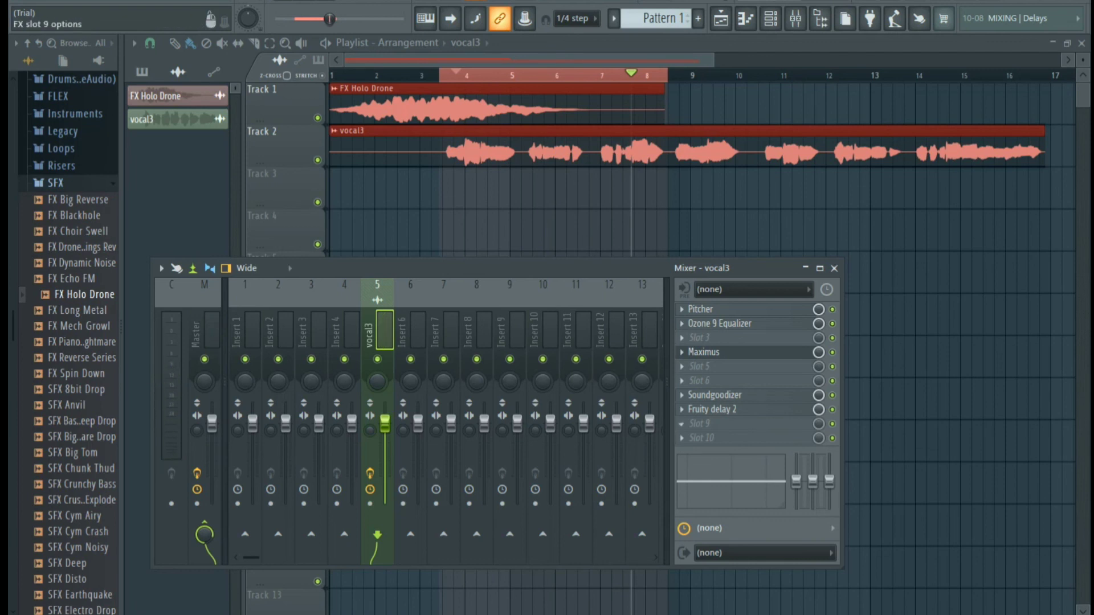
# Step: Add Fruity Reeverb 2 after Fruity Delay 2 and load The Venue preset
pyautogui.moveTo(819, 409); pyautogui.dragTo(819, 422)
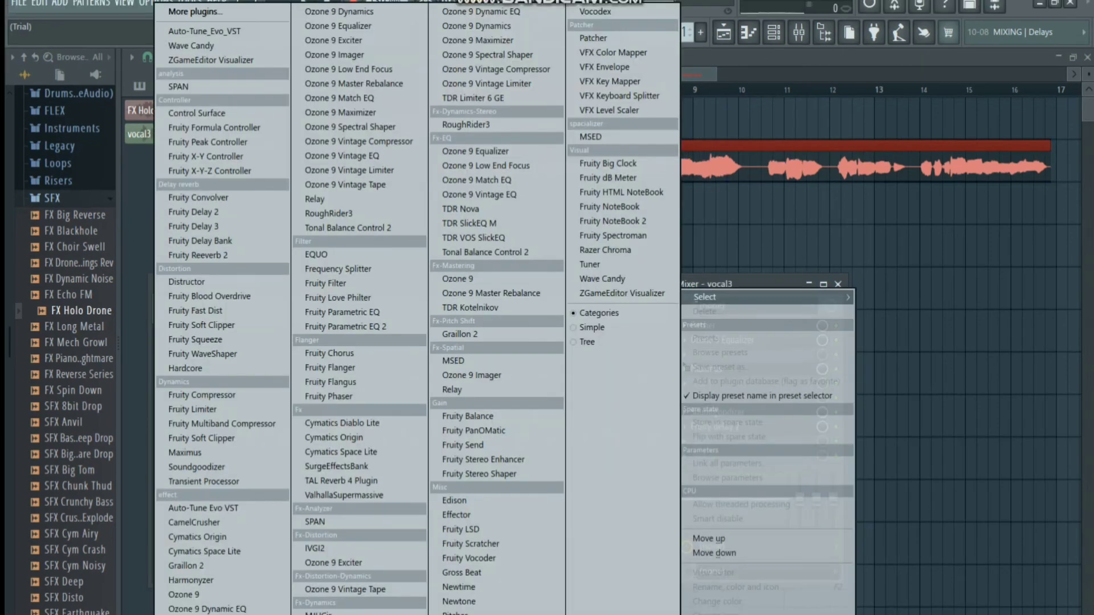
pyautogui.click(193, 255)
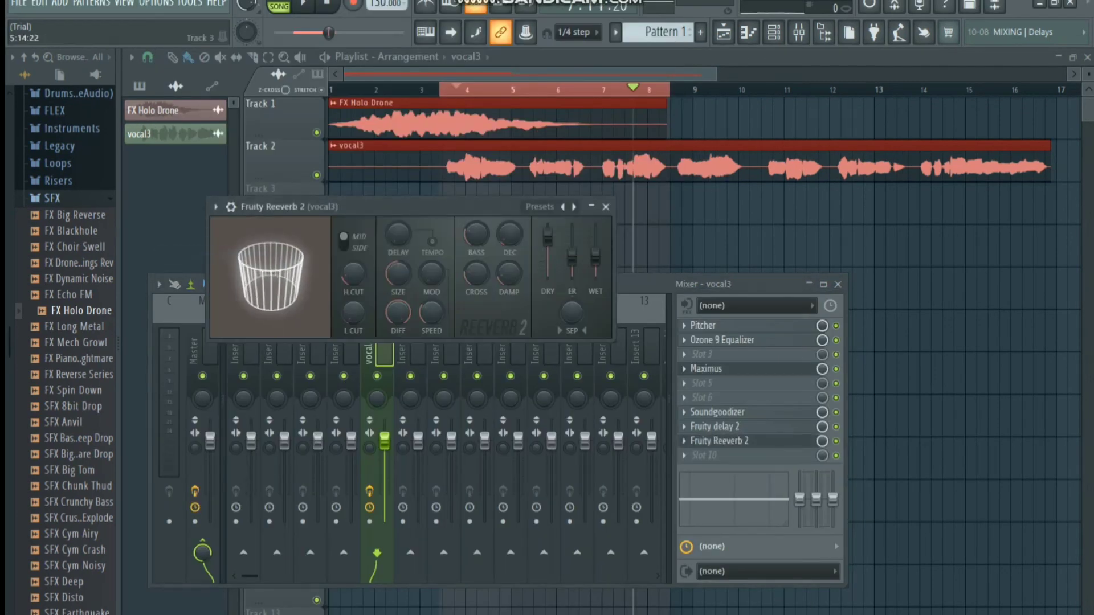
pyautogui.click(573, 207)
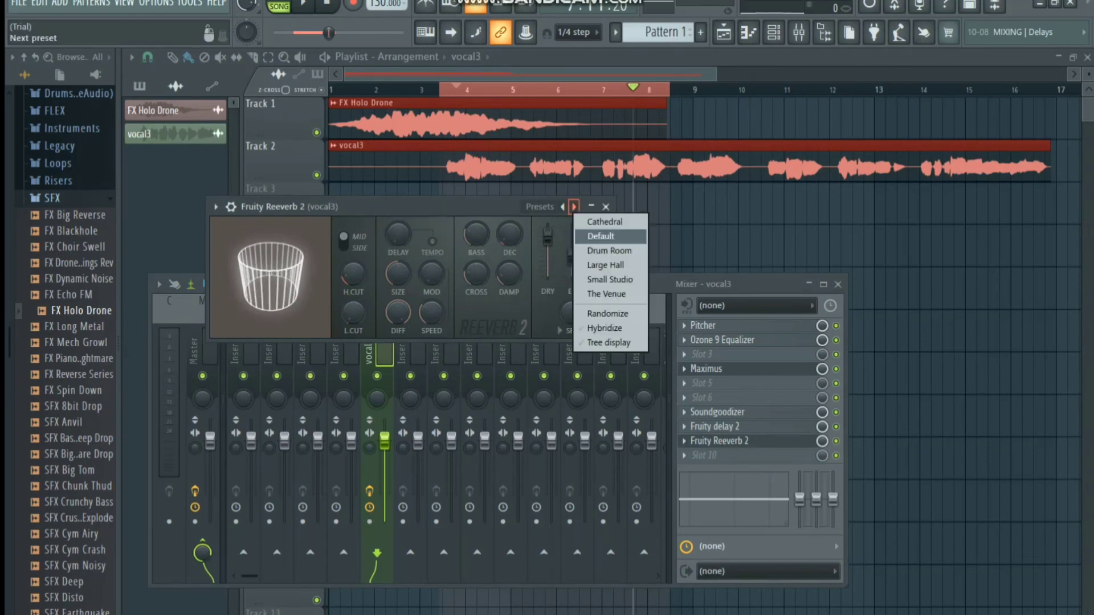
pyautogui.click(607, 294)
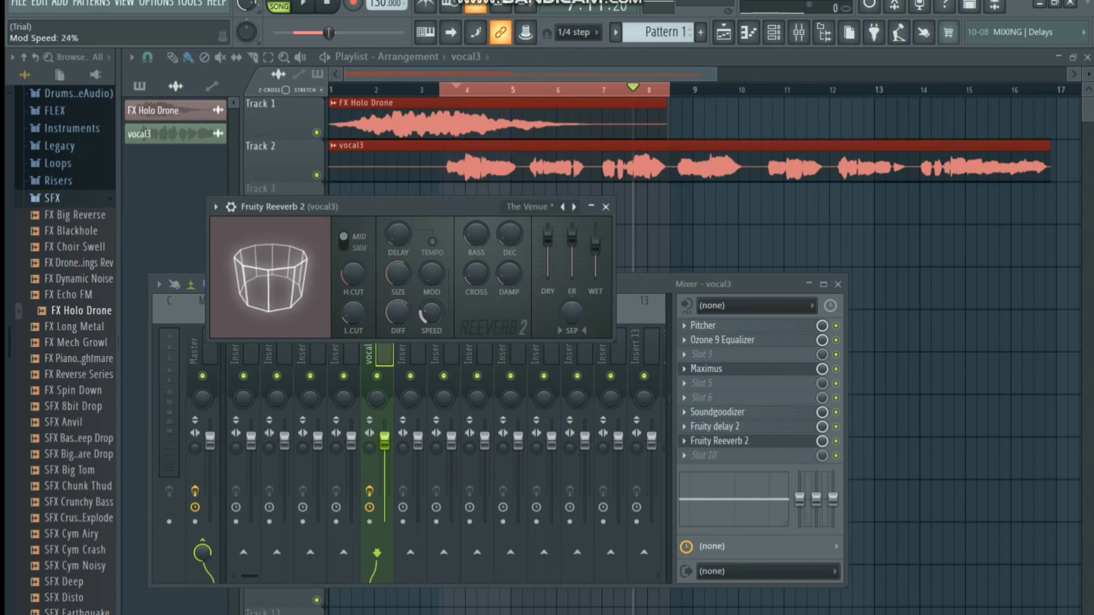
# Step: Adjust the reverb's diffusion, lower its dry level slightly, play the selected section to hear it, and close Fruity Reeverb 2
pyautogui.moveTo(397, 312); pyautogui.dragTo(397, 331)
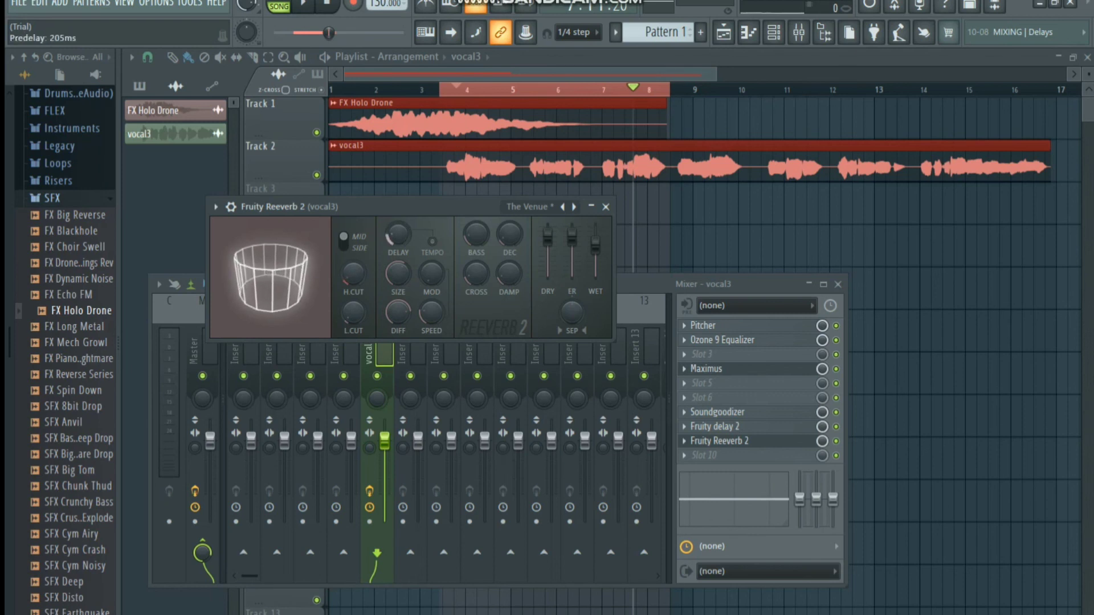
pyautogui.moveTo(548, 237); pyautogui.dragTo(548, 244)
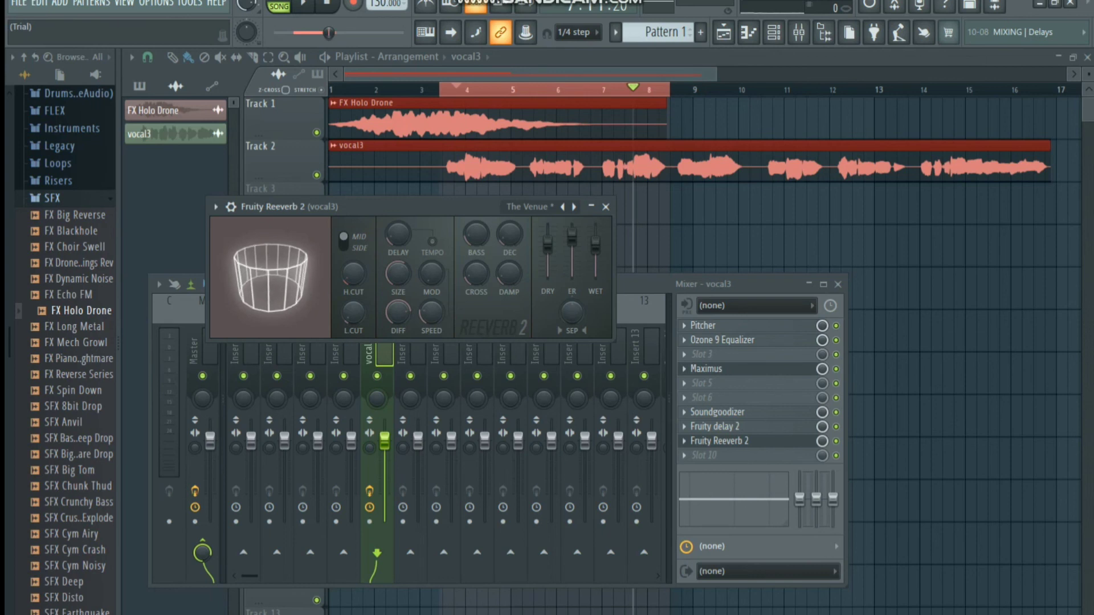
pyautogui.press('space')
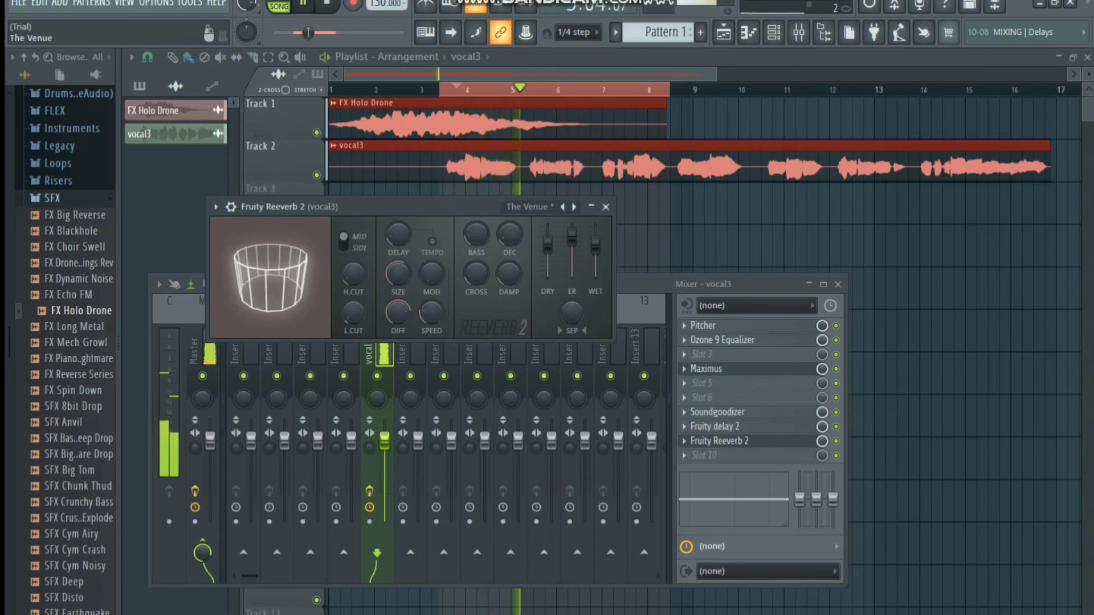
pyautogui.click(606, 207)
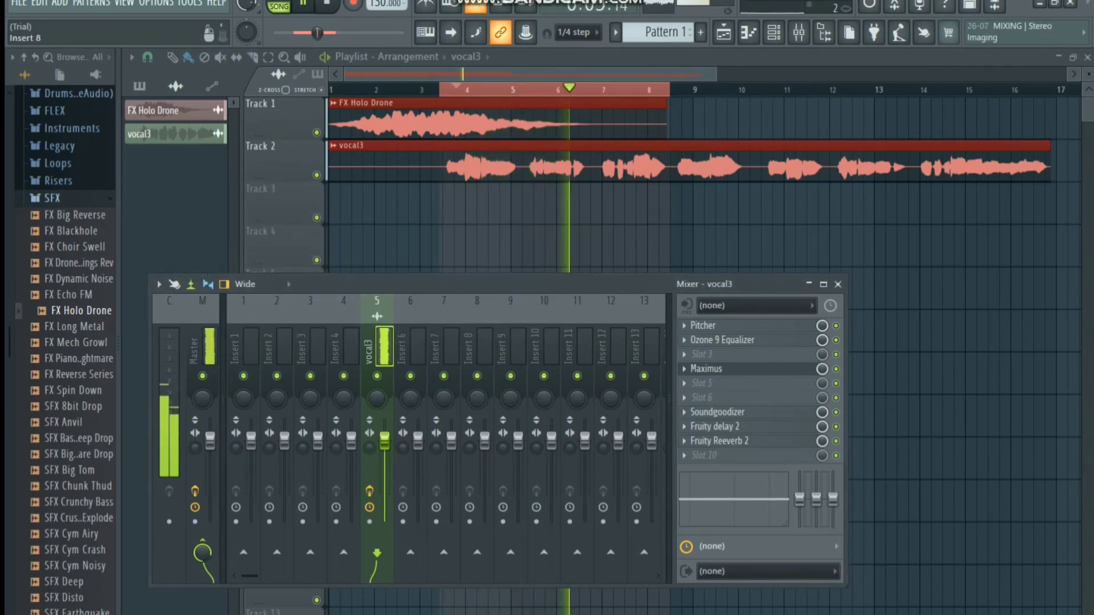